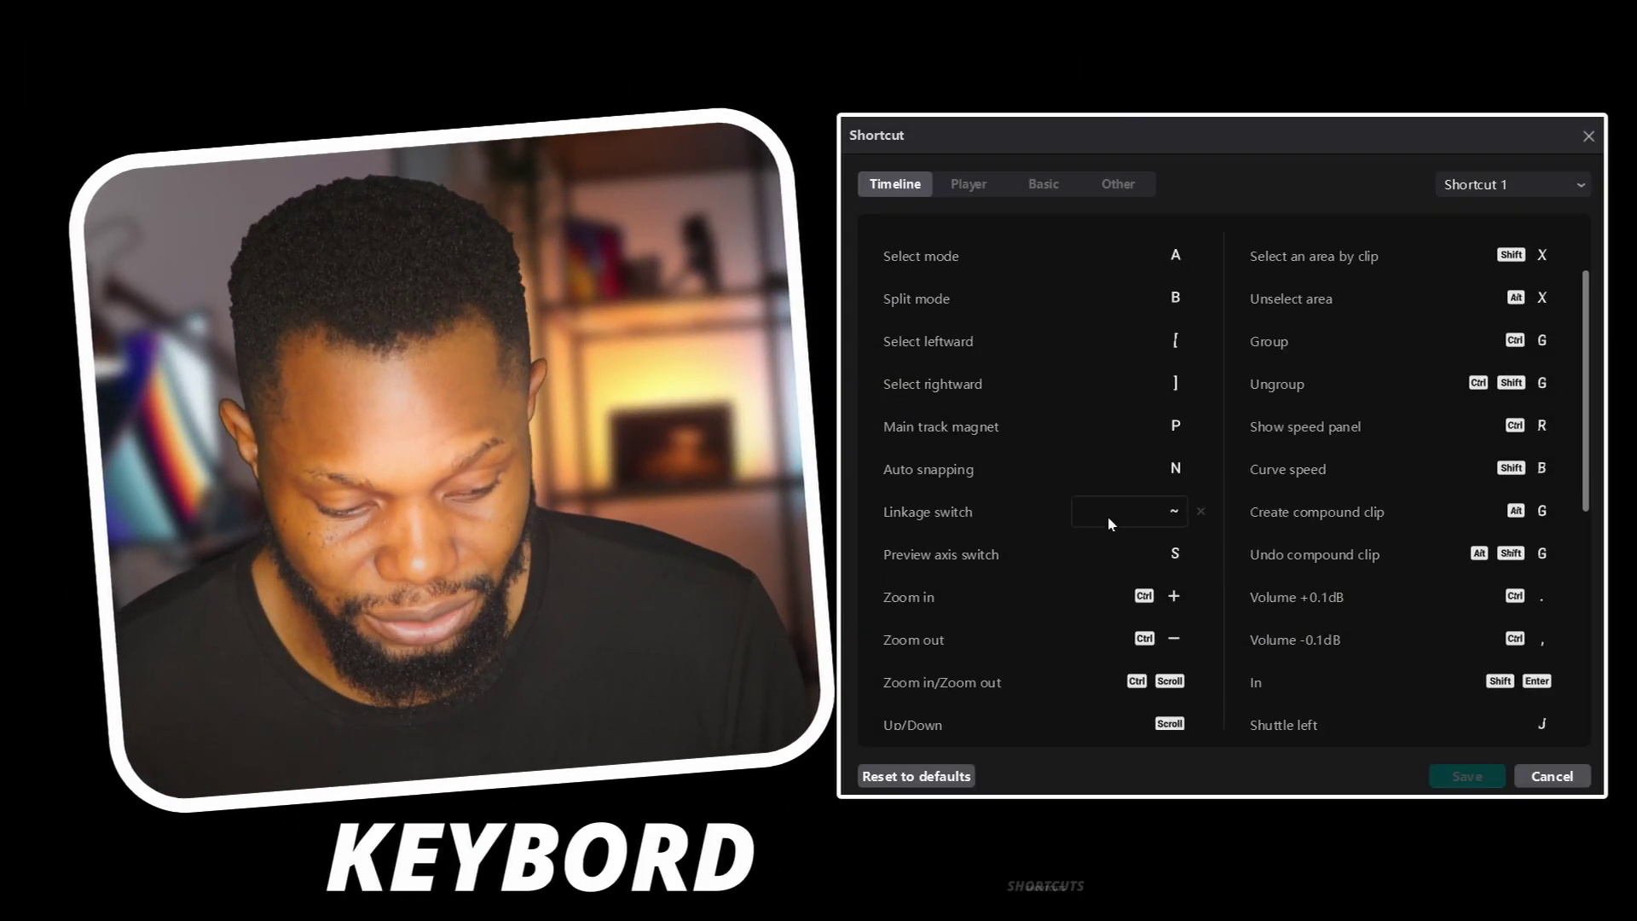
Scroll through the Timeline tab's shortcut list in the Shortcut dialog
{"action": "scroll", "coordinate": [1107, 514], "scroll_direction": "up", "scroll_amount": 2}
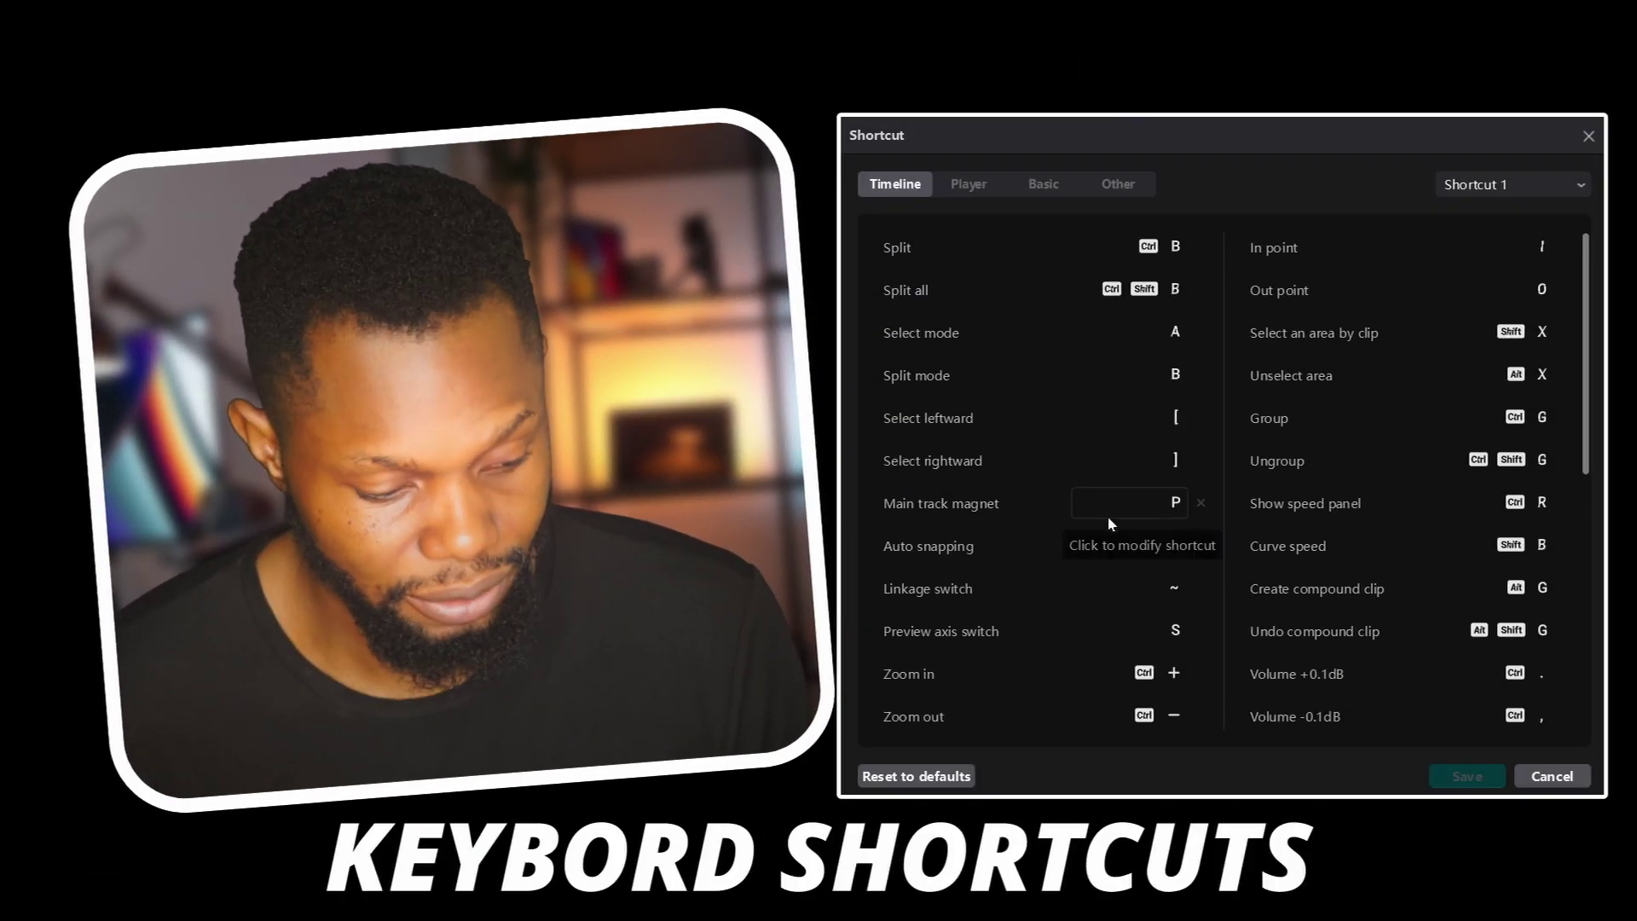
Keep Shortcut 1 as the shortcut preset and scroll through the timeline shortcut list
{"action": "scroll", "coordinate": [1107, 515], "scroll_direction": "down", "scroll_amount": 2}
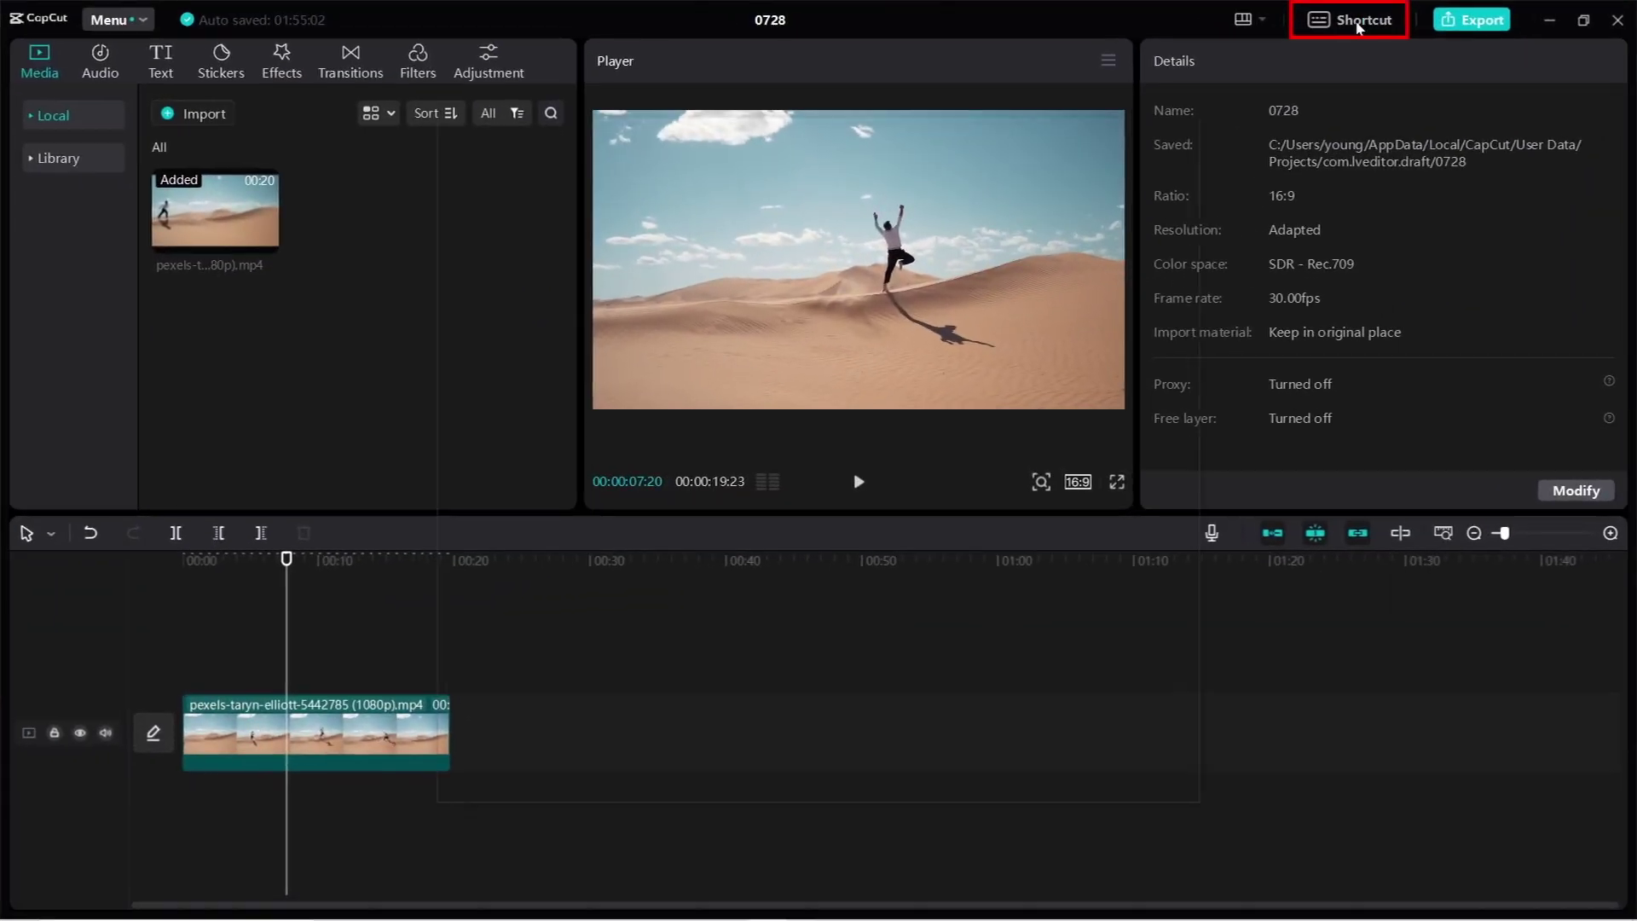
{"action": "left_click", "coordinate": [1279, 86]}
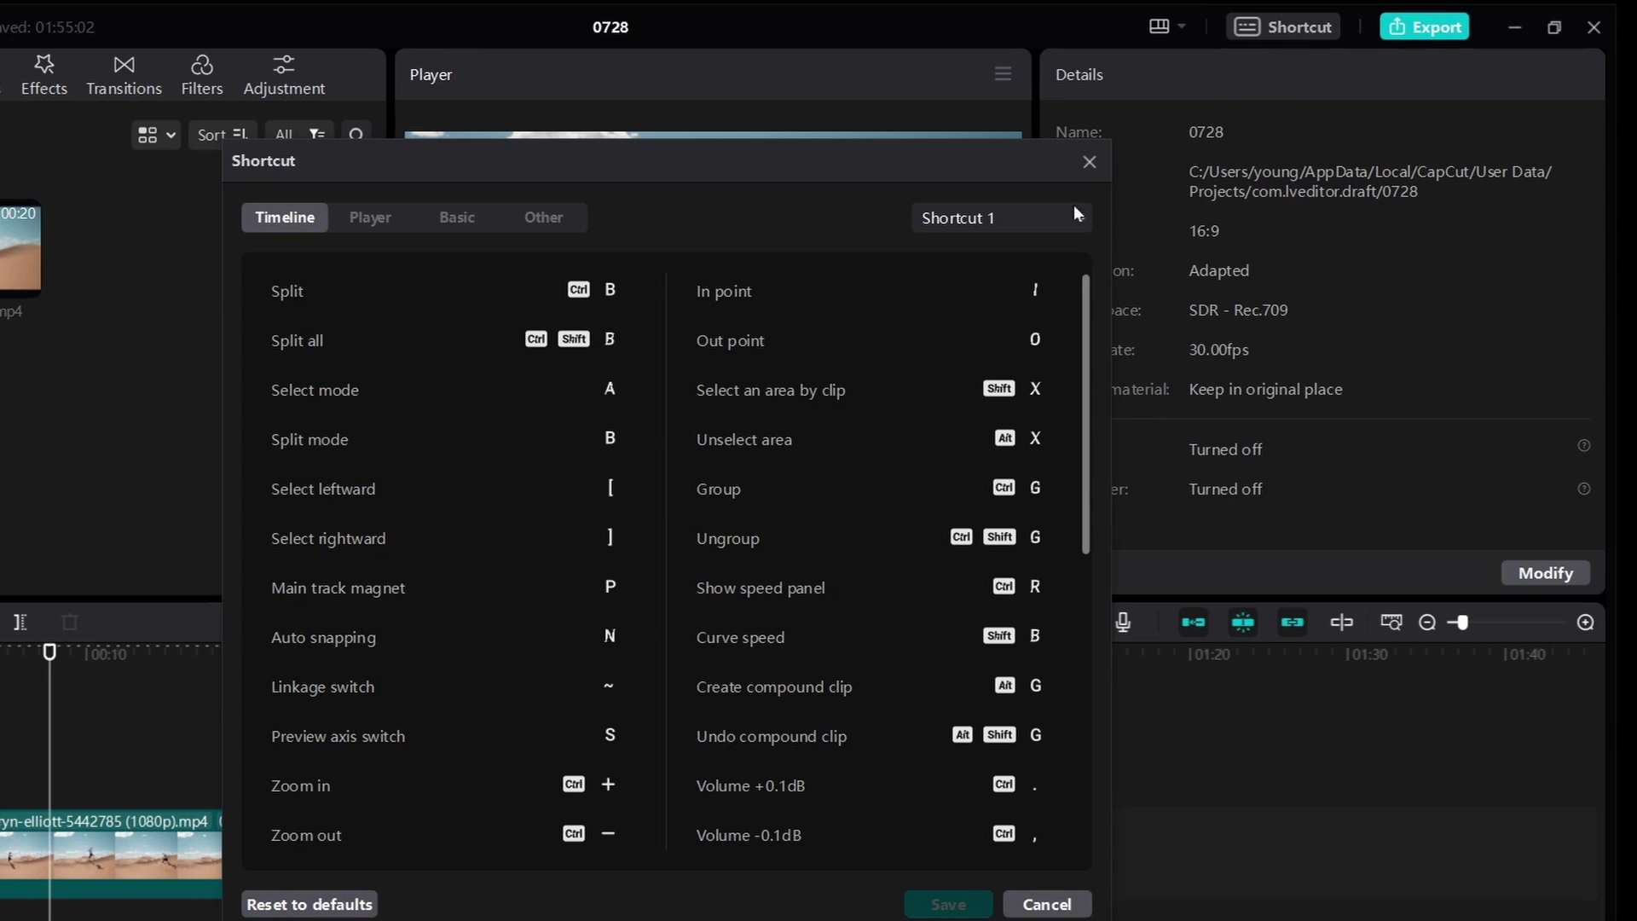
{"action": "left_click", "coordinate": [1076, 216]}
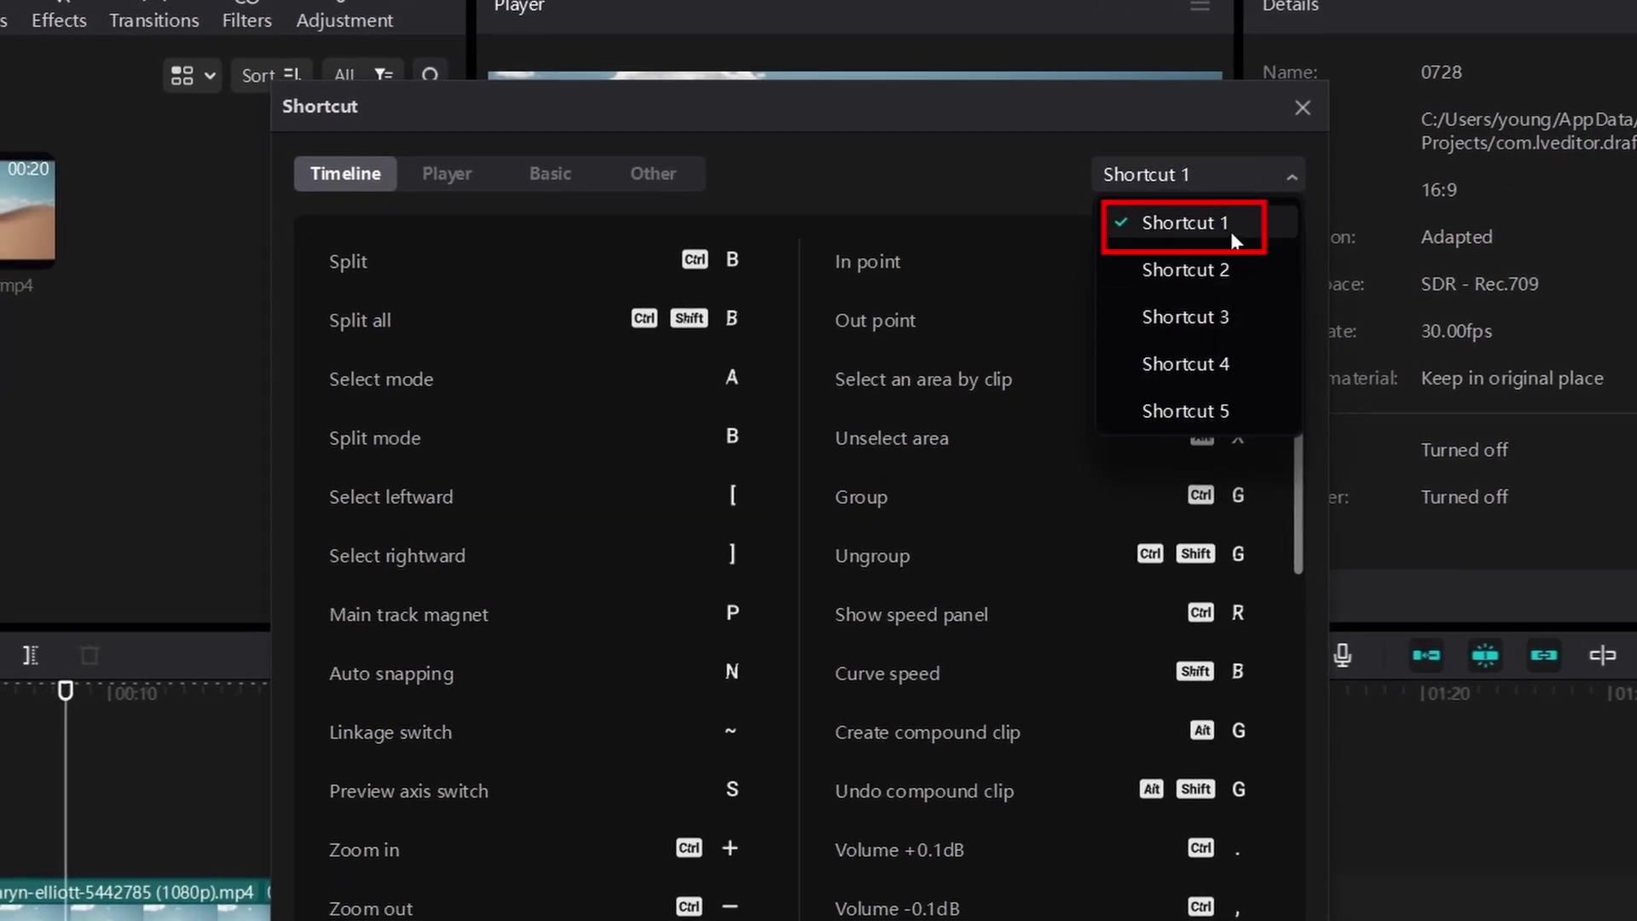
{"action": "left_click", "coordinate": [1230, 232]}
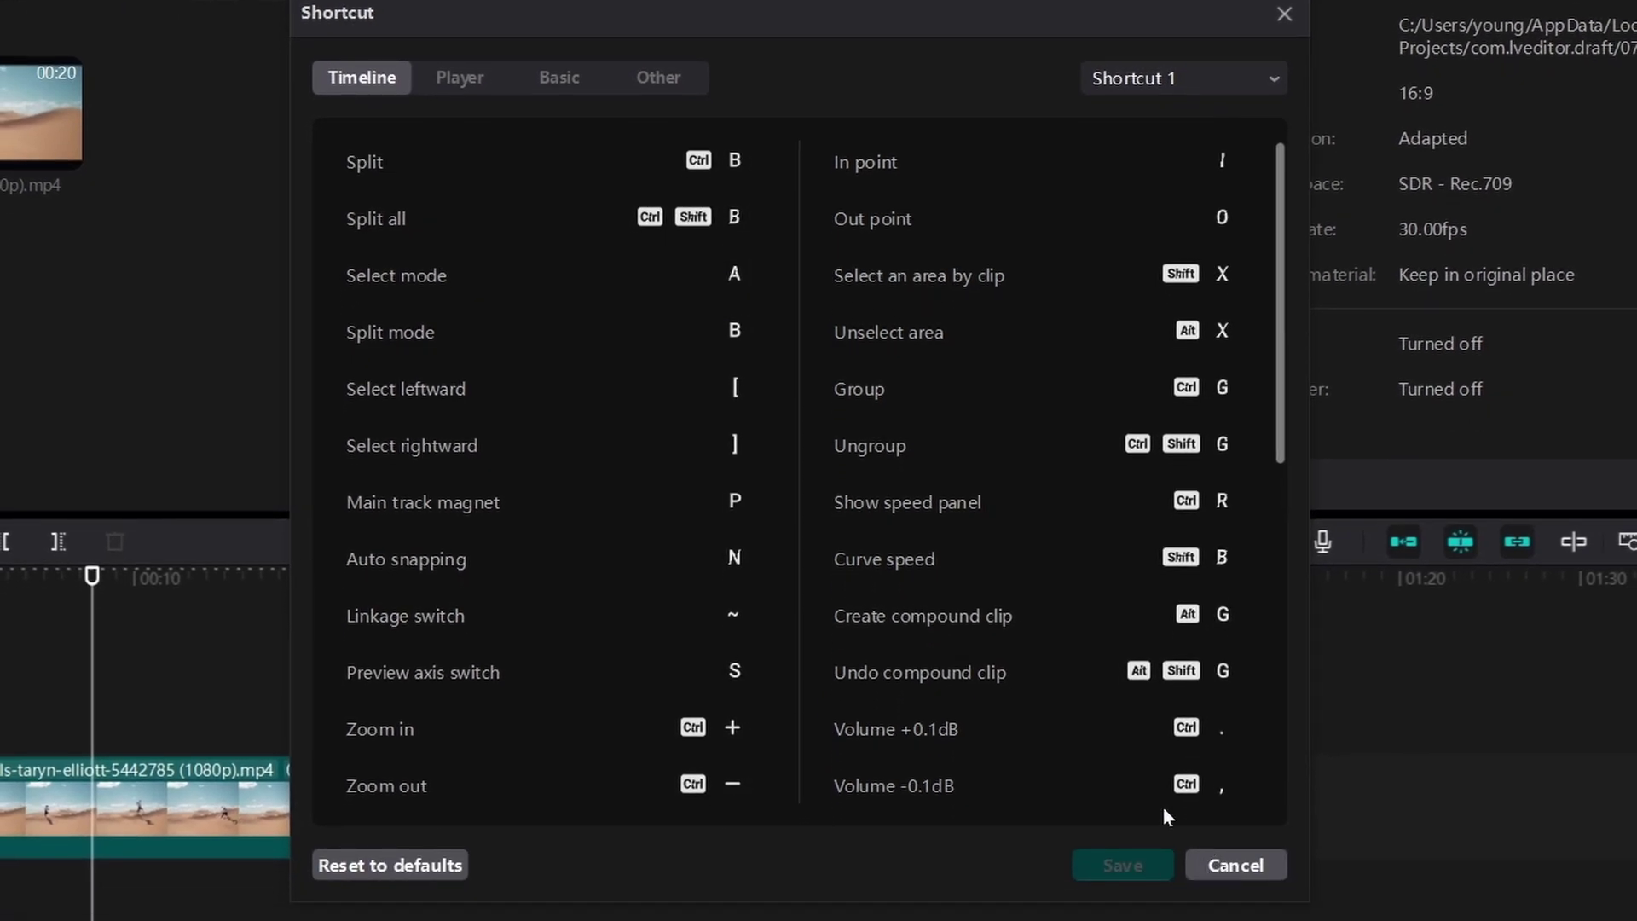
{"action": "scroll", "coordinate": [645, 523], "scroll_direction": "down", "scroll_amount": 1}
{"action": "scroll", "coordinate": [645, 524], "scroll_direction": "down", "scroll_amount": 1}
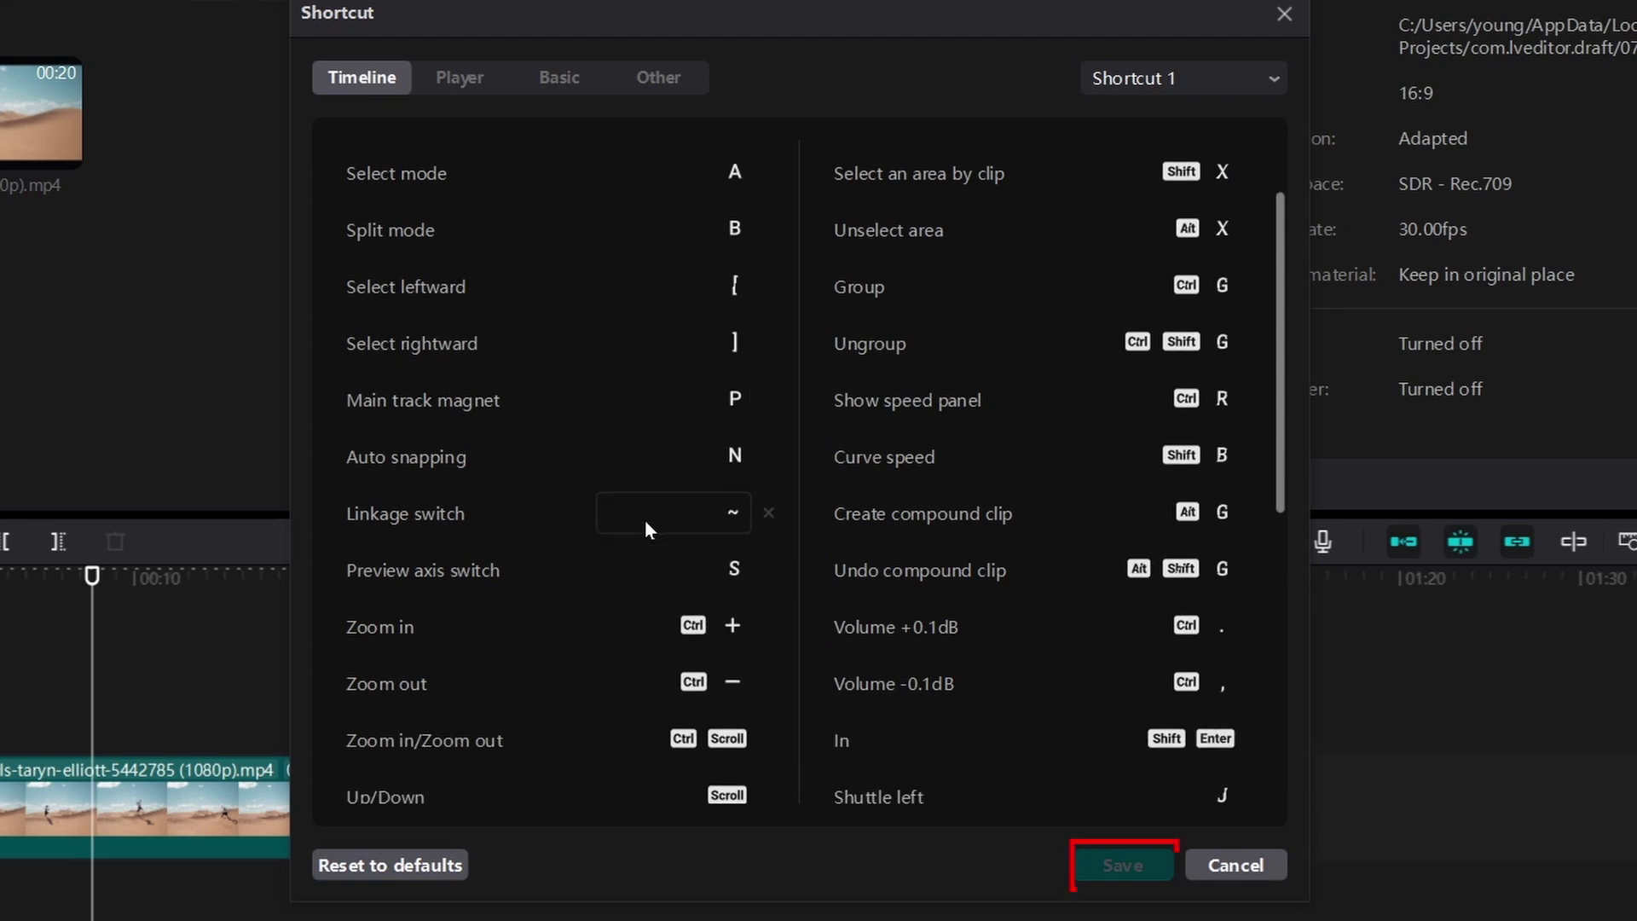
{"action": "scroll", "coordinate": [642, 518], "scroll_direction": "up", "scroll_amount": 2}
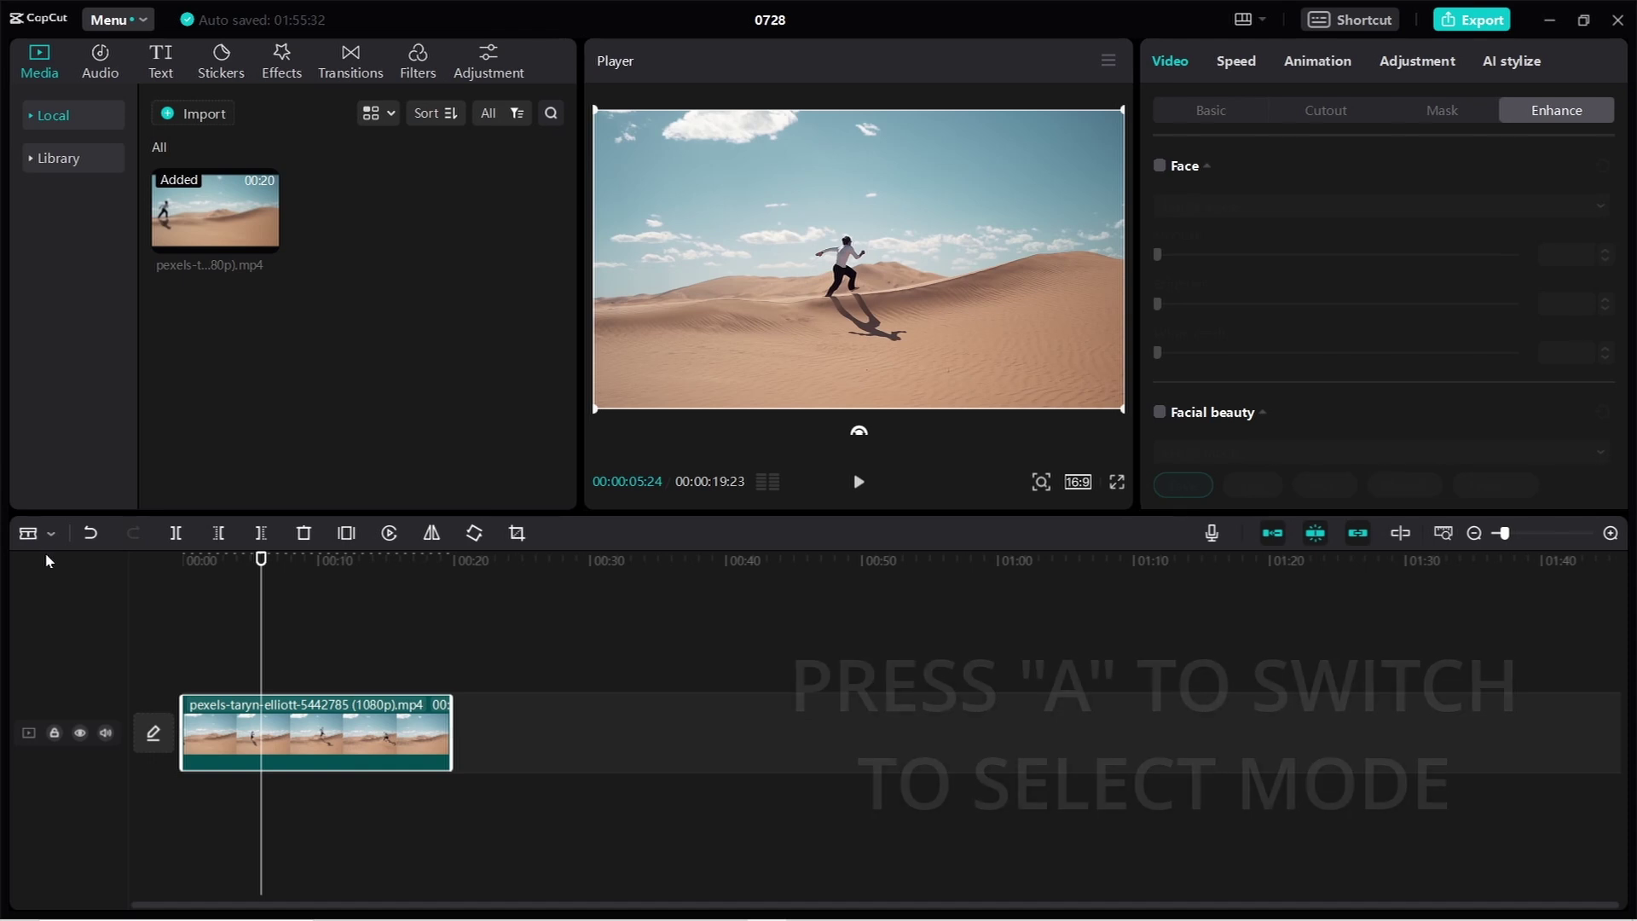
Try split mode (B), return to select mode (A), and move the playhead to 00:00:01:25
{"action": "key", "text": "b"}
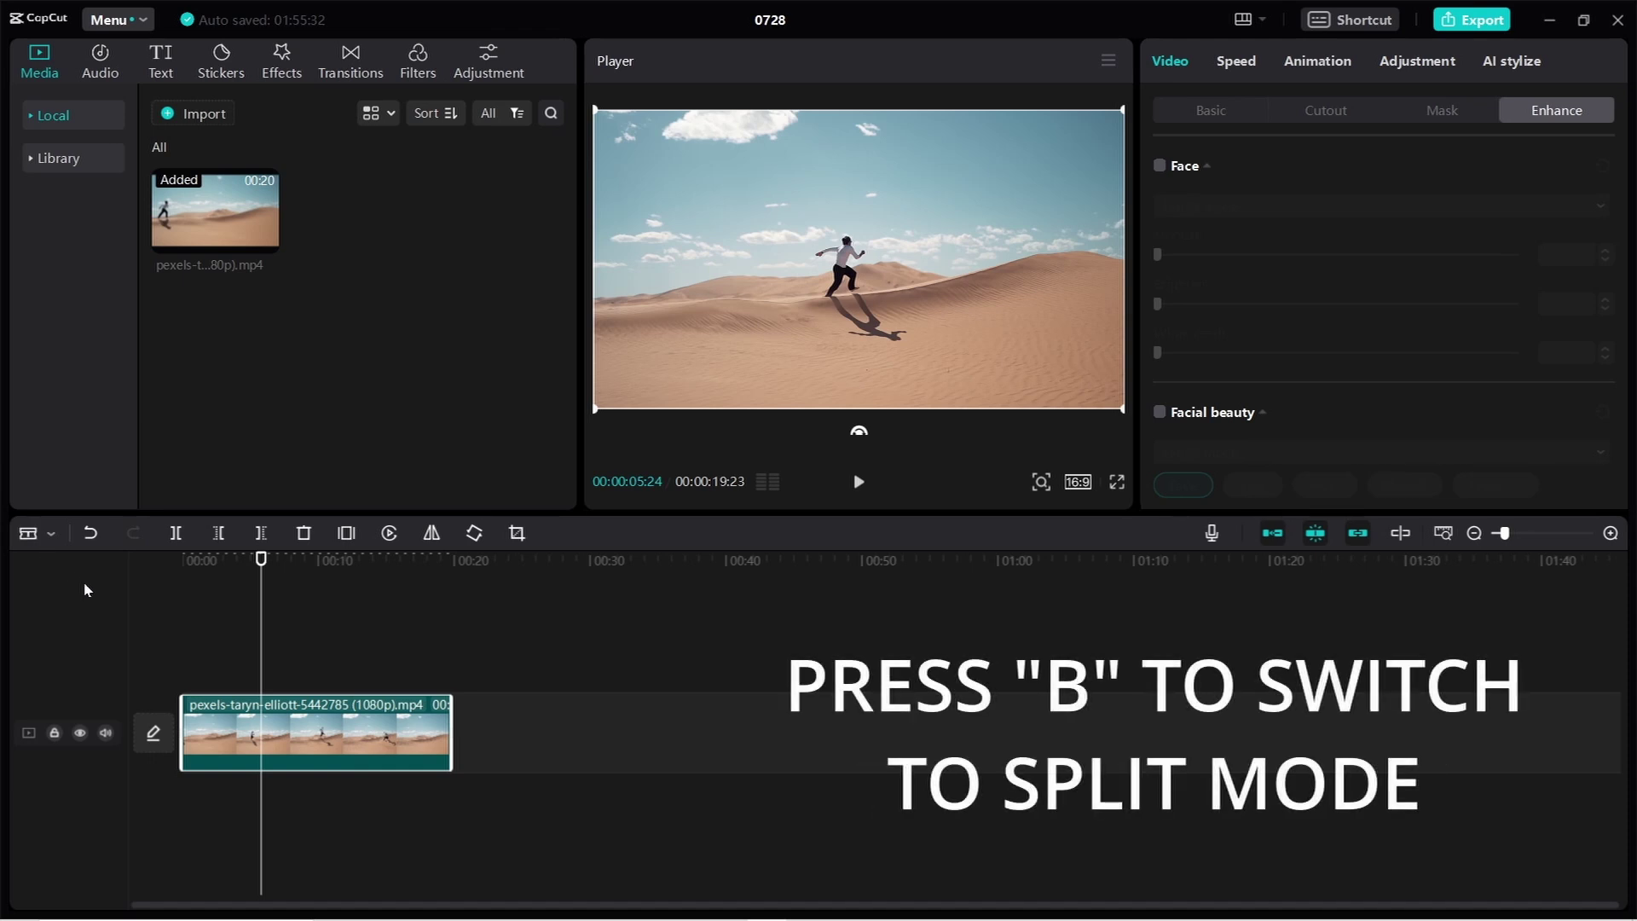
{"action": "key", "text": "a"}
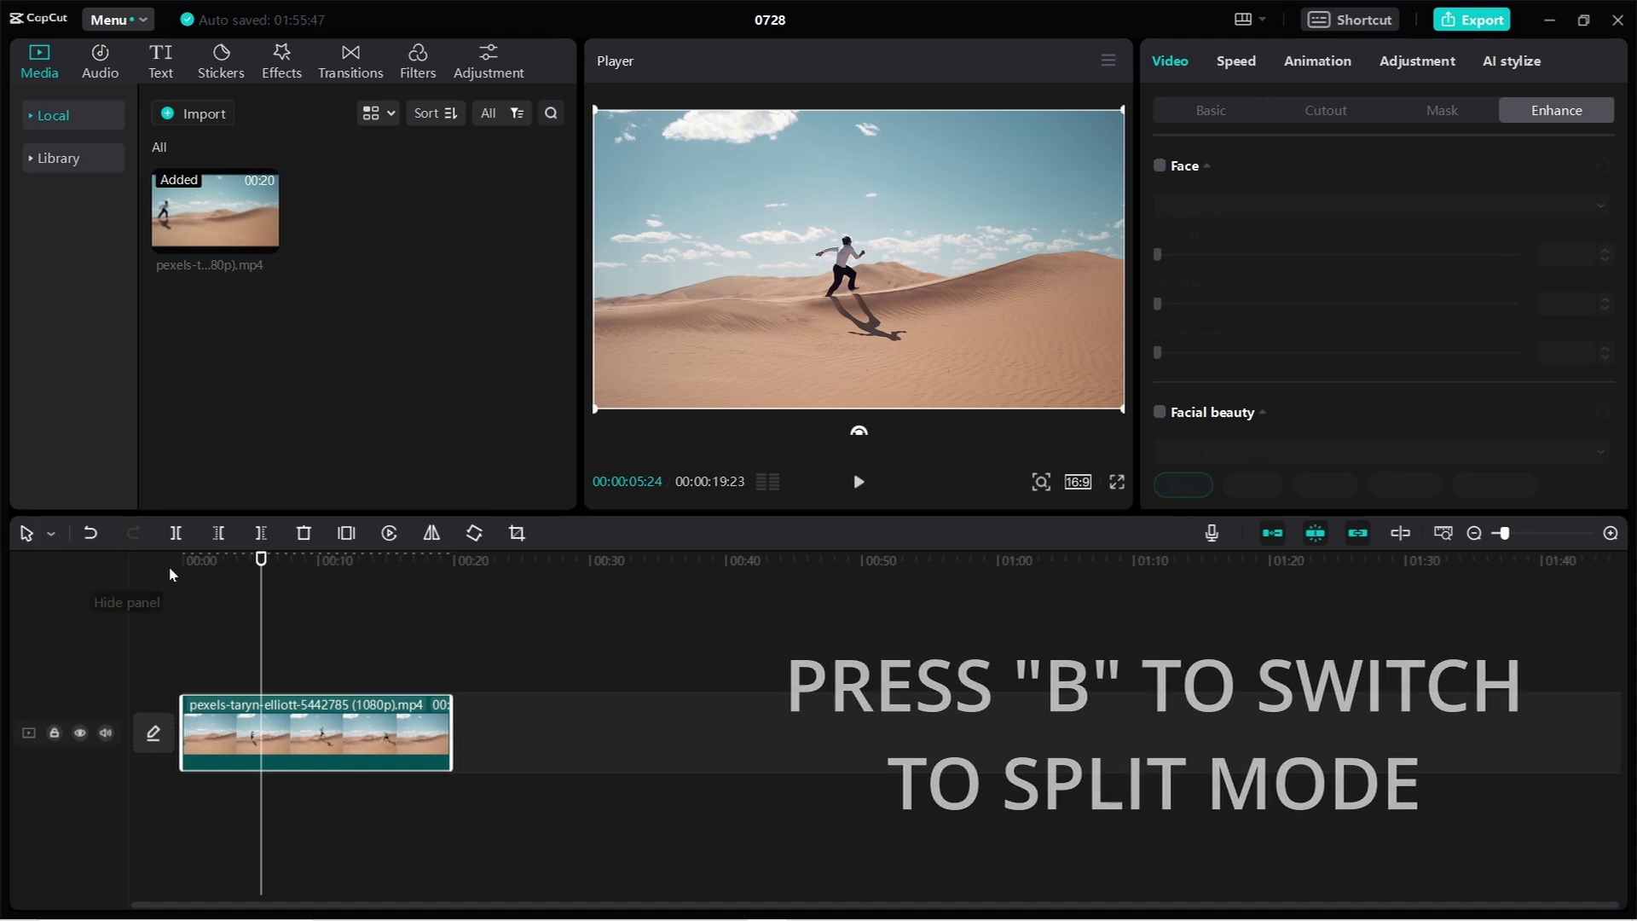
{"action": "left_click", "coordinate": [255, 601]}
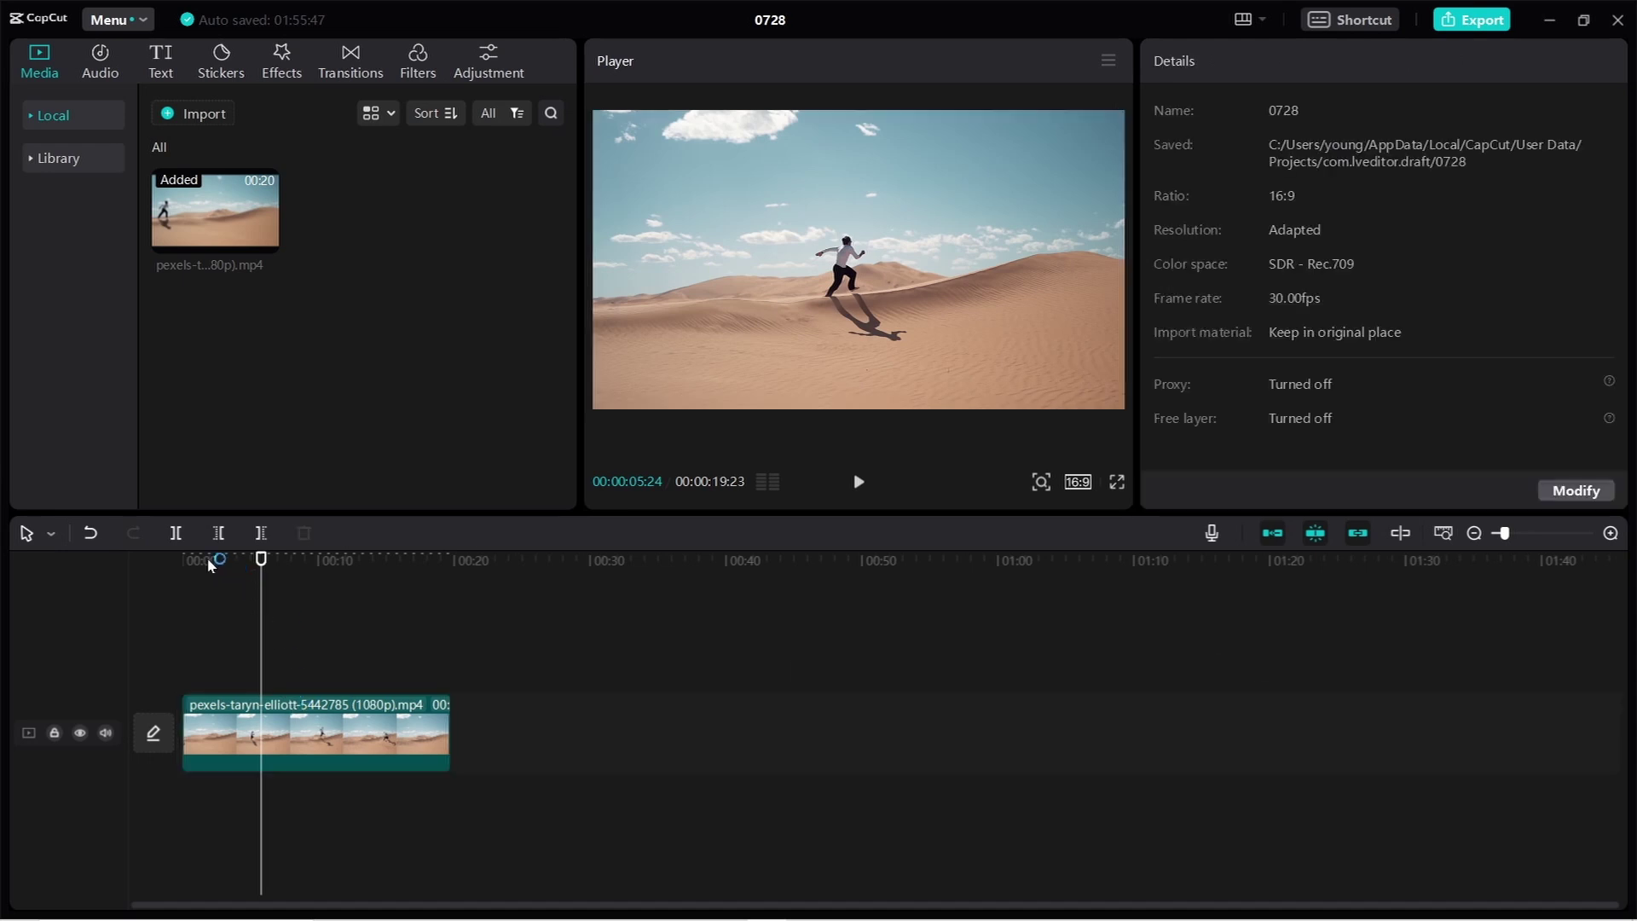
{"action": "left_click", "coordinate": [207, 563]}
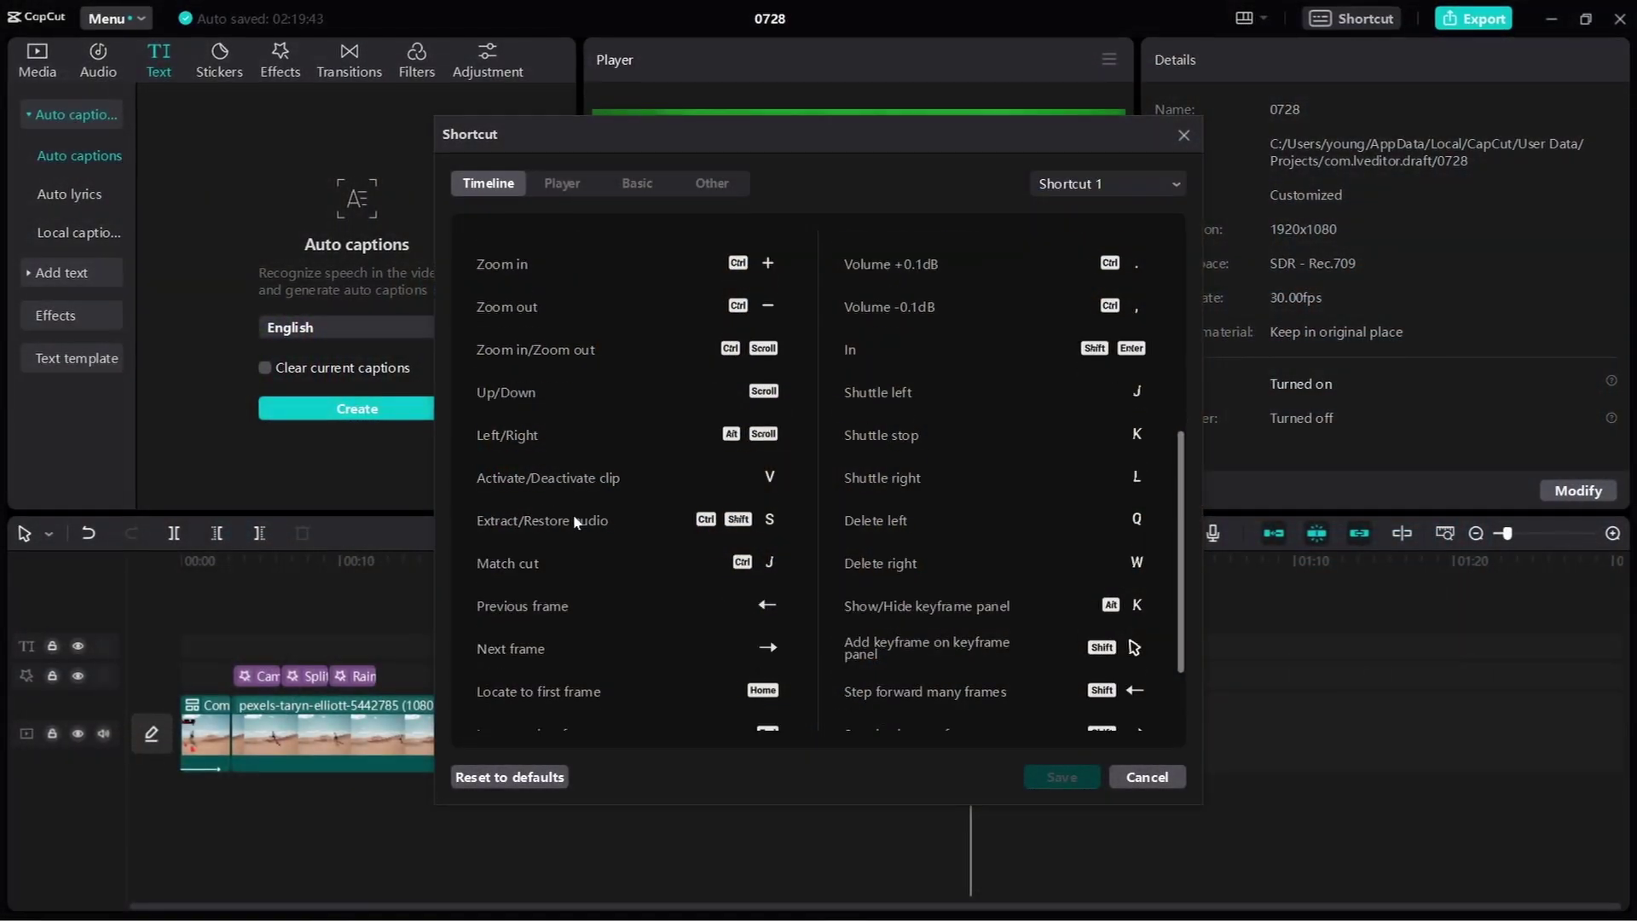
{"action": "scroll", "coordinate": [575, 522], "scroll_direction": "down", "scroll_amount": 3}
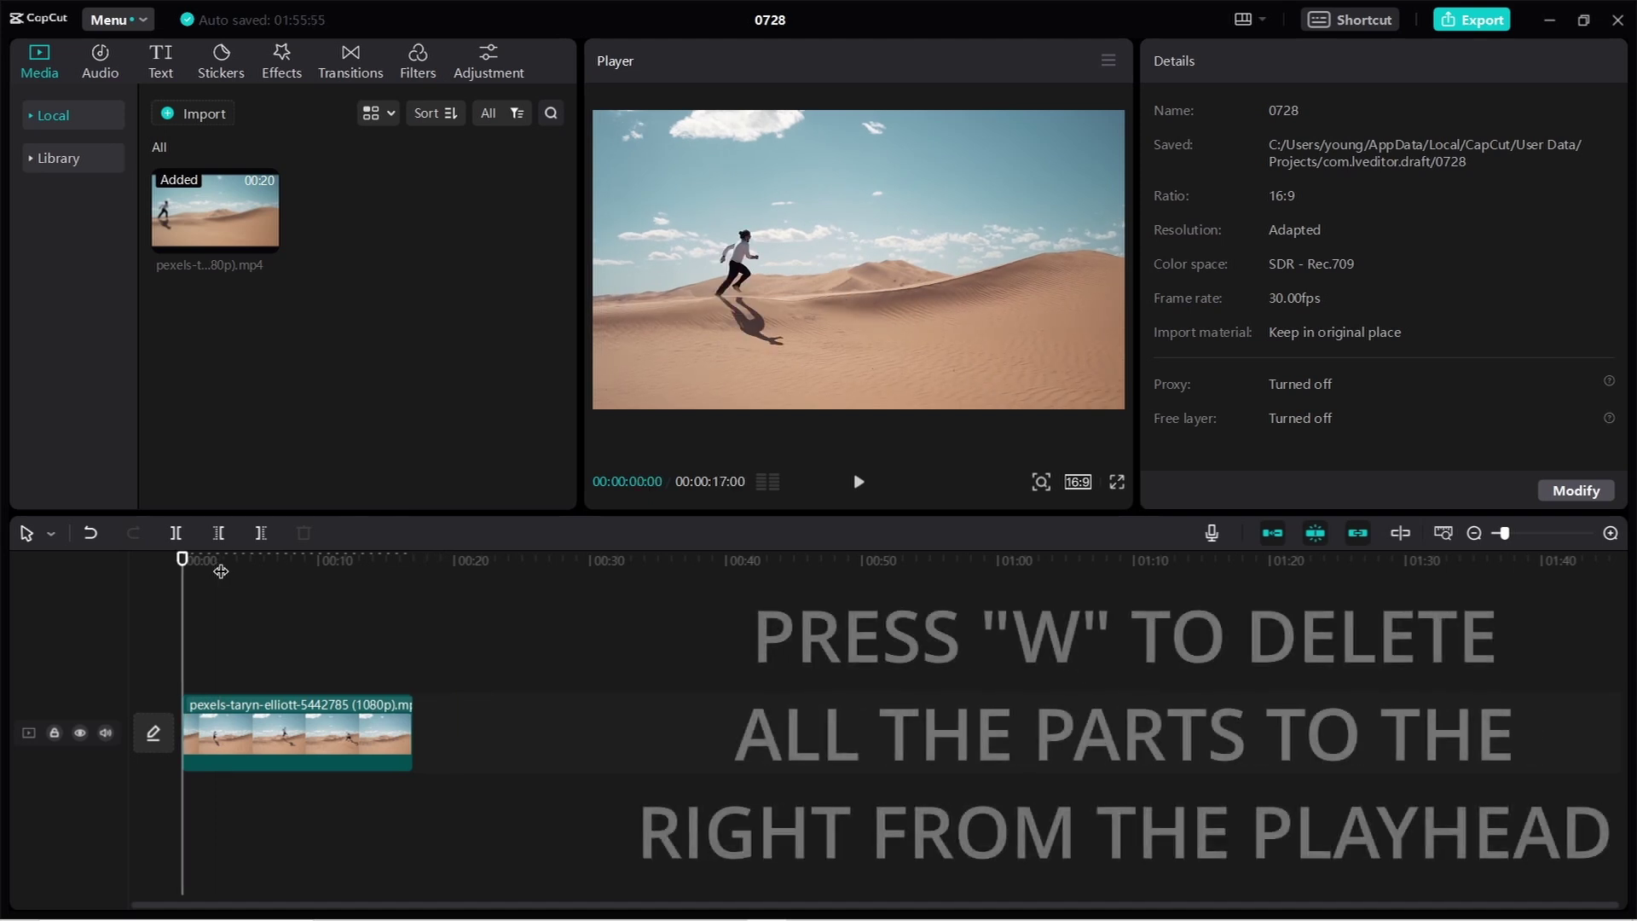
{"action": "left_click", "coordinate": [332, 570]}
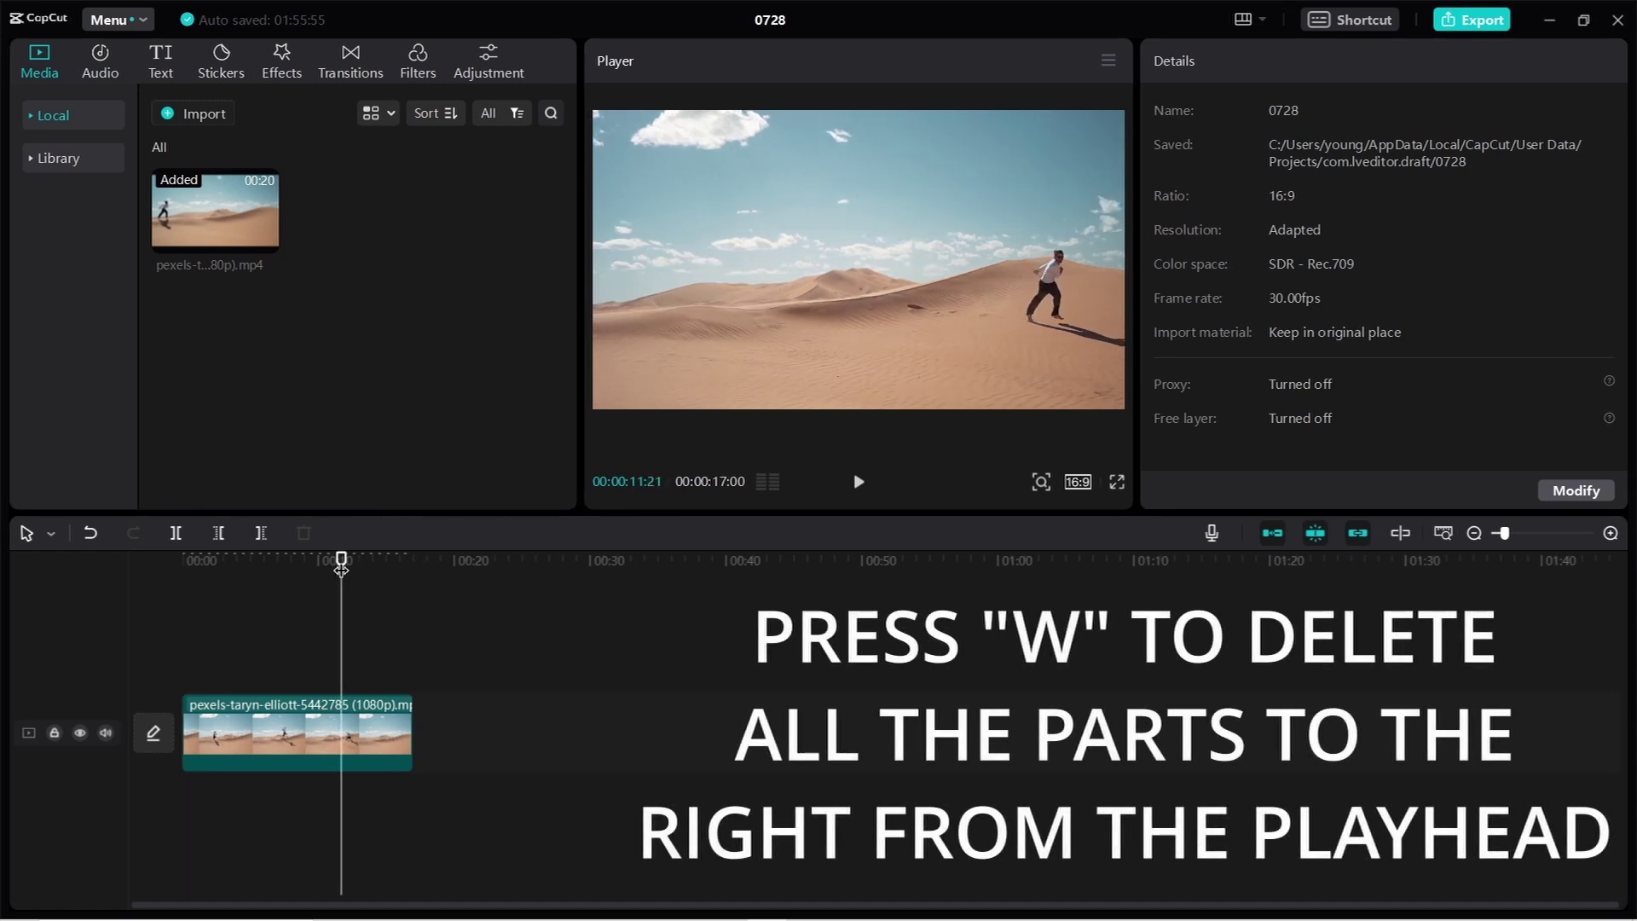
{"action": "key", "text": "w"}
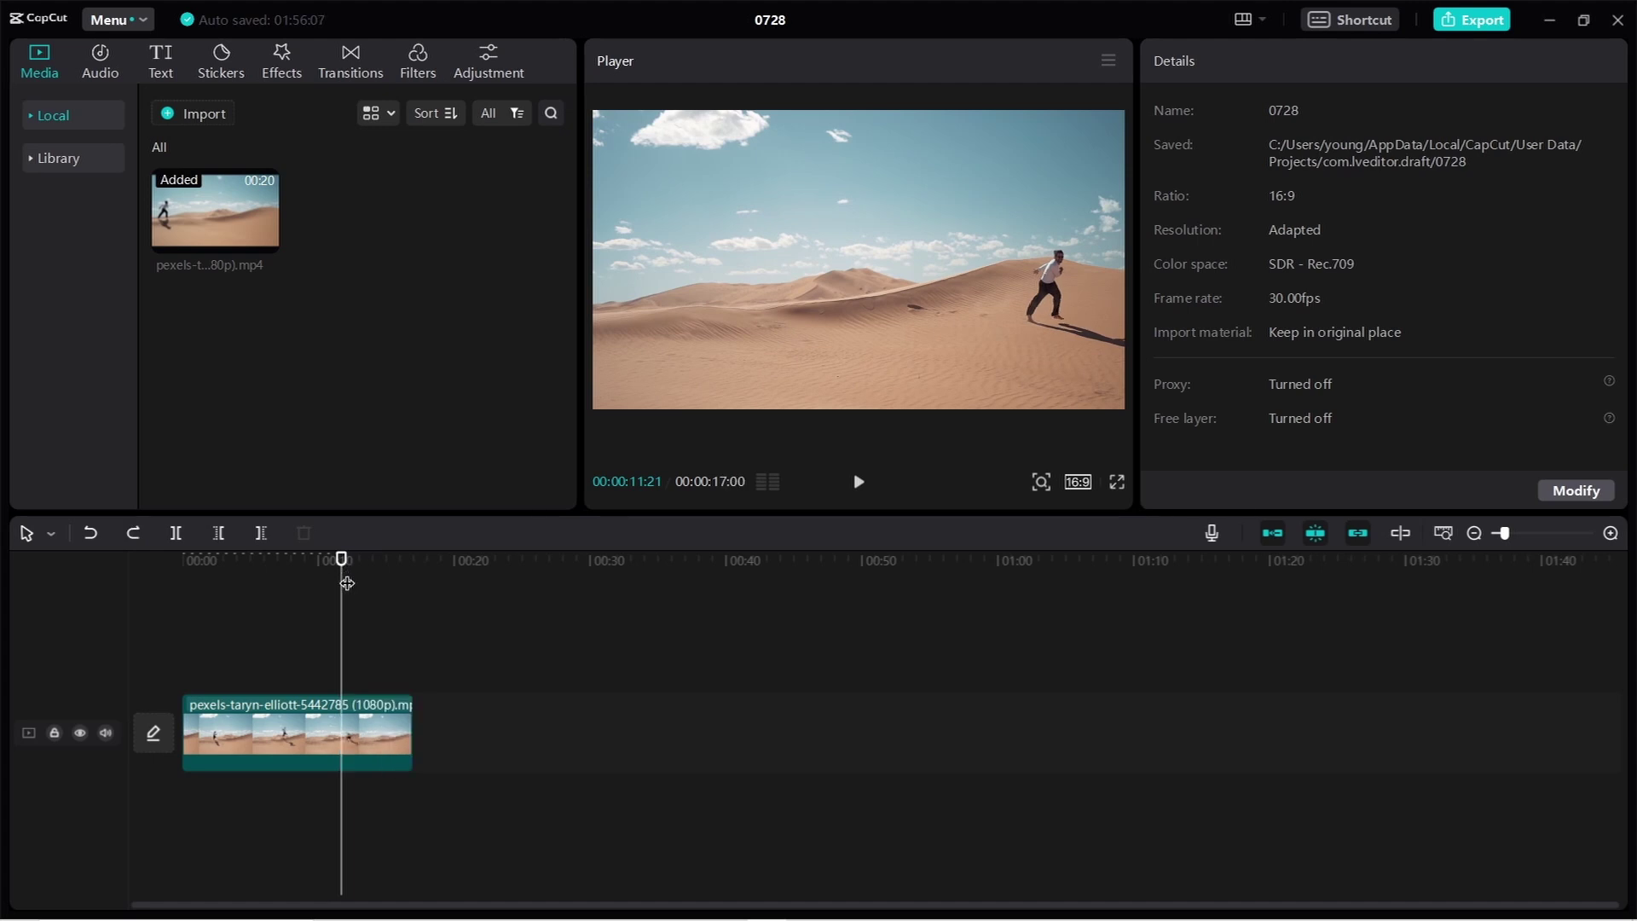
{"action": "left_click", "coordinate": [356, 731]}
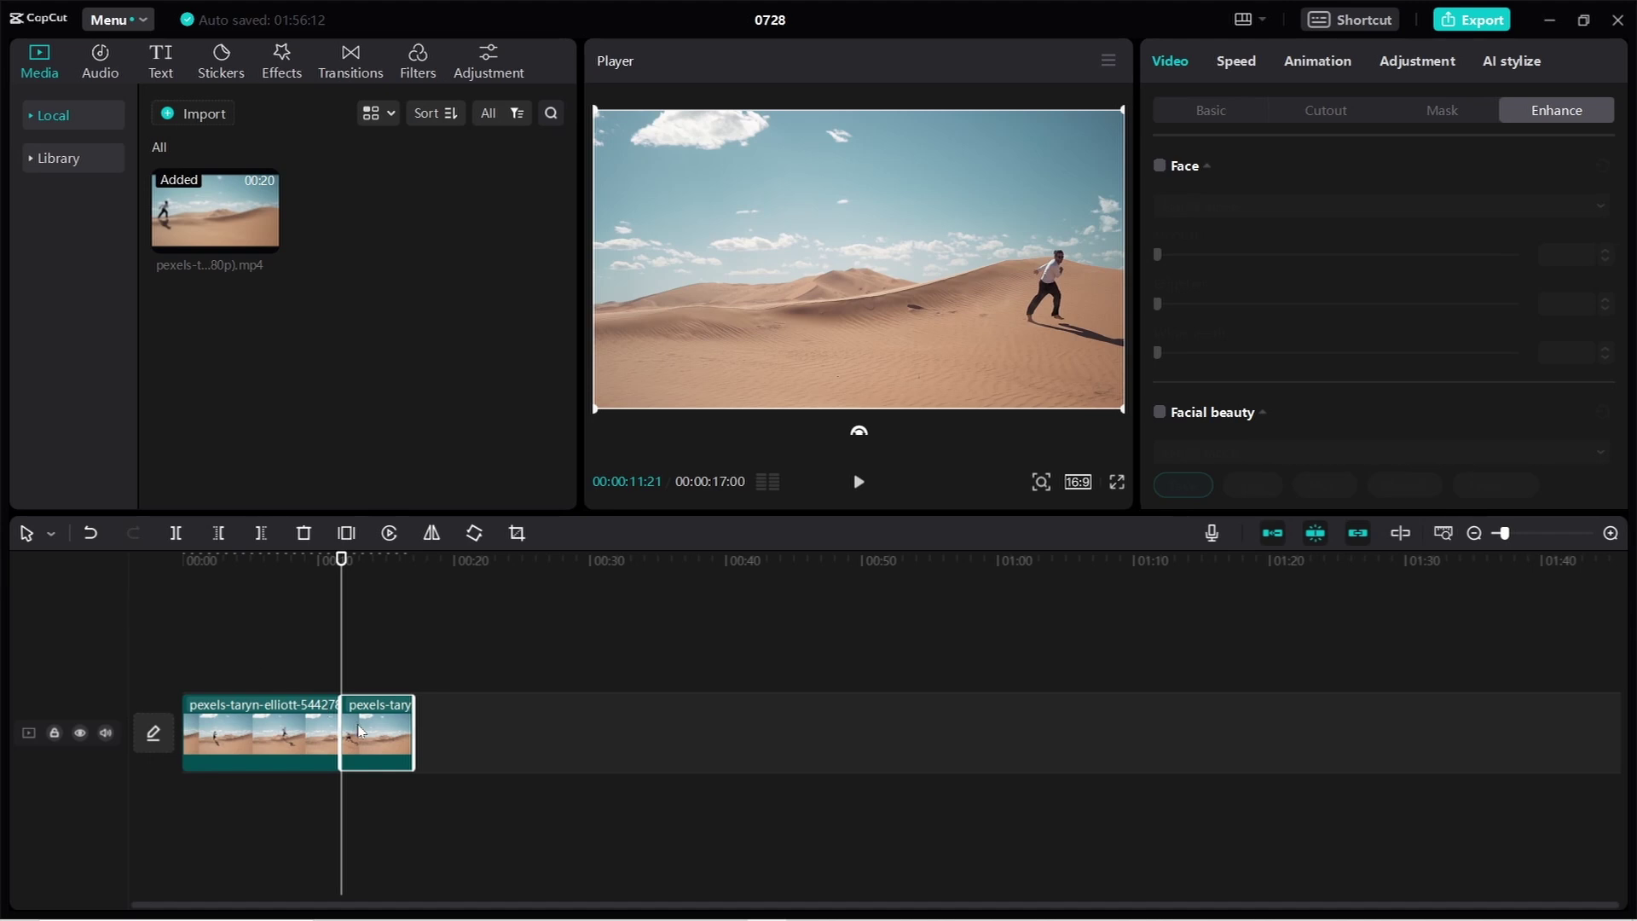
{"action": "left_click", "coordinate": [307, 533]}
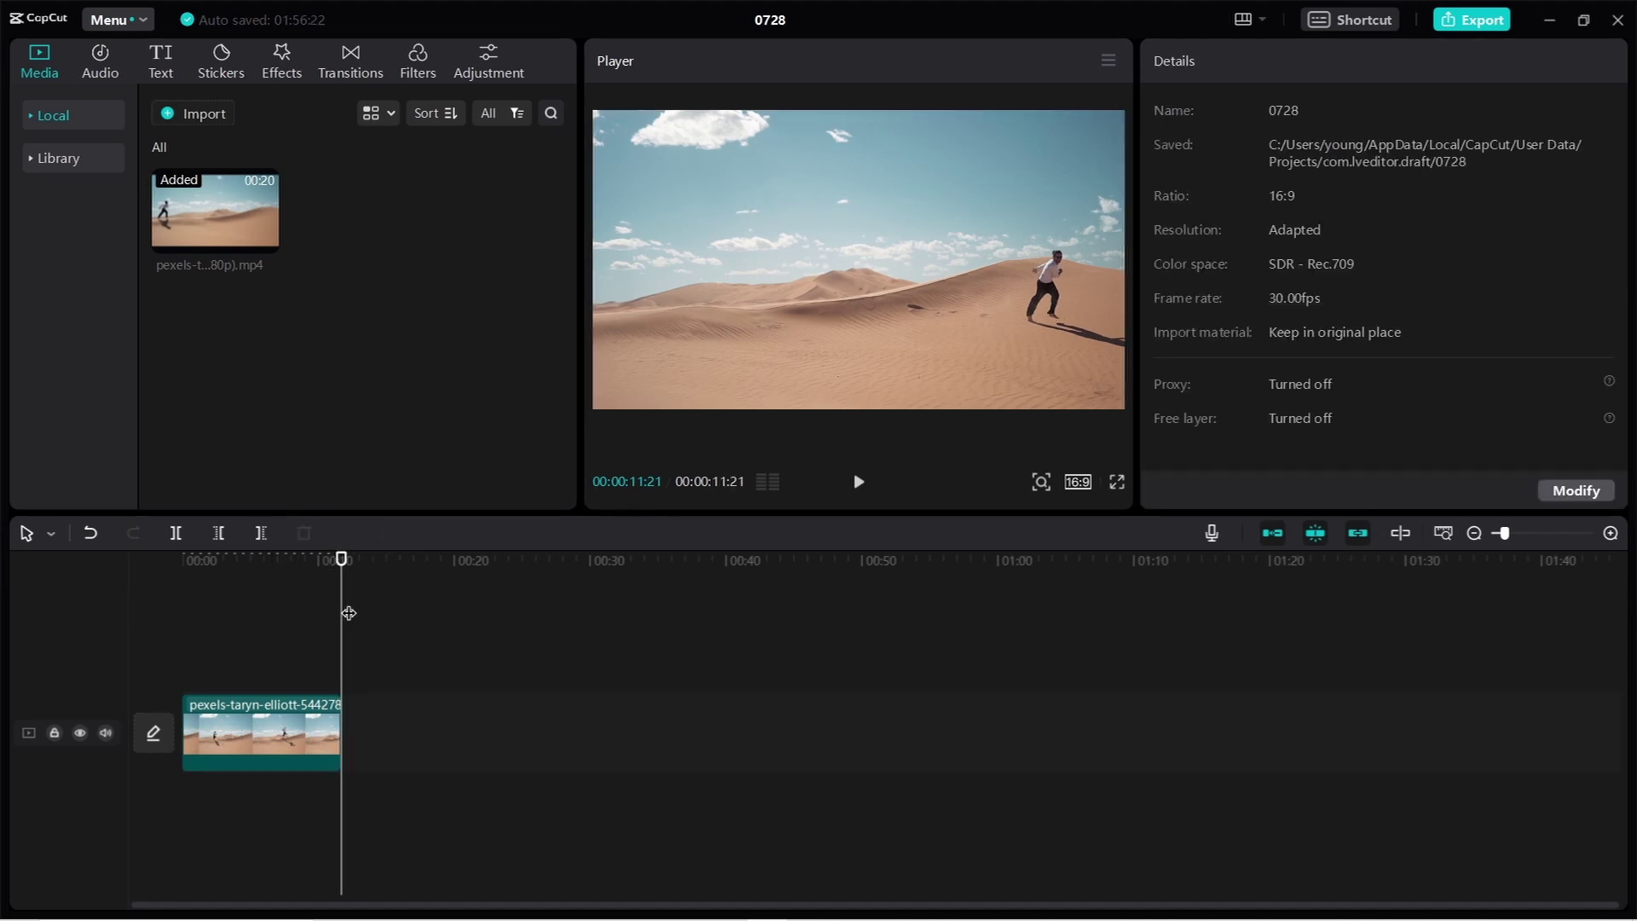
{"action": "key", "text": "ctrl+z"}
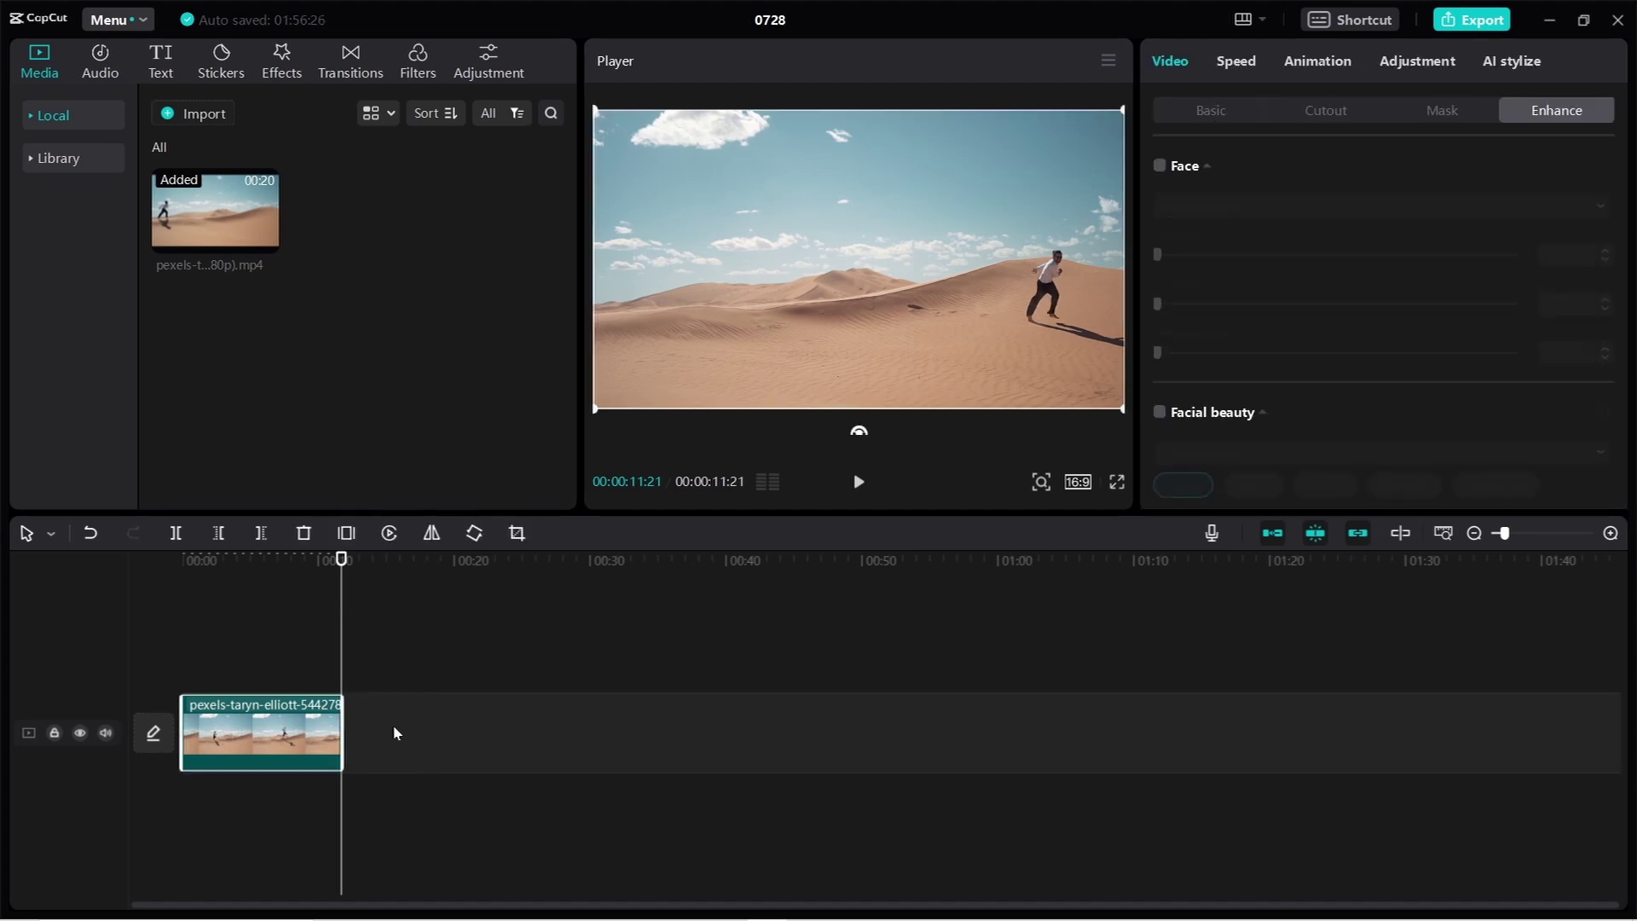
{"action": "left_click", "coordinate": [394, 727]}
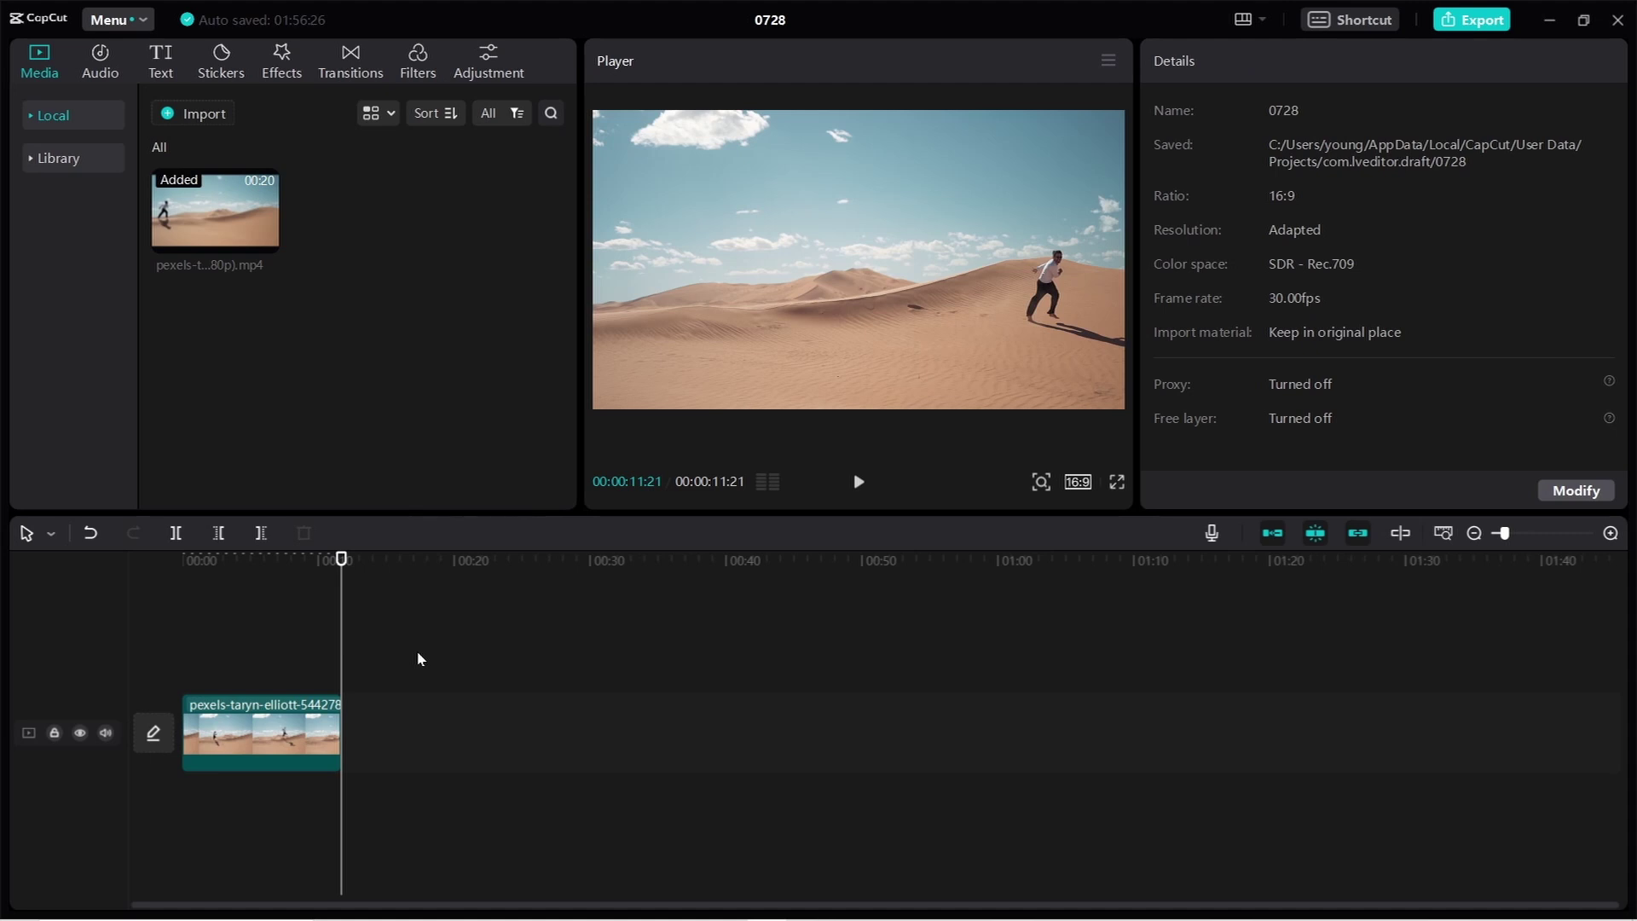
{"action": "key", "text": "ctrl+z"}
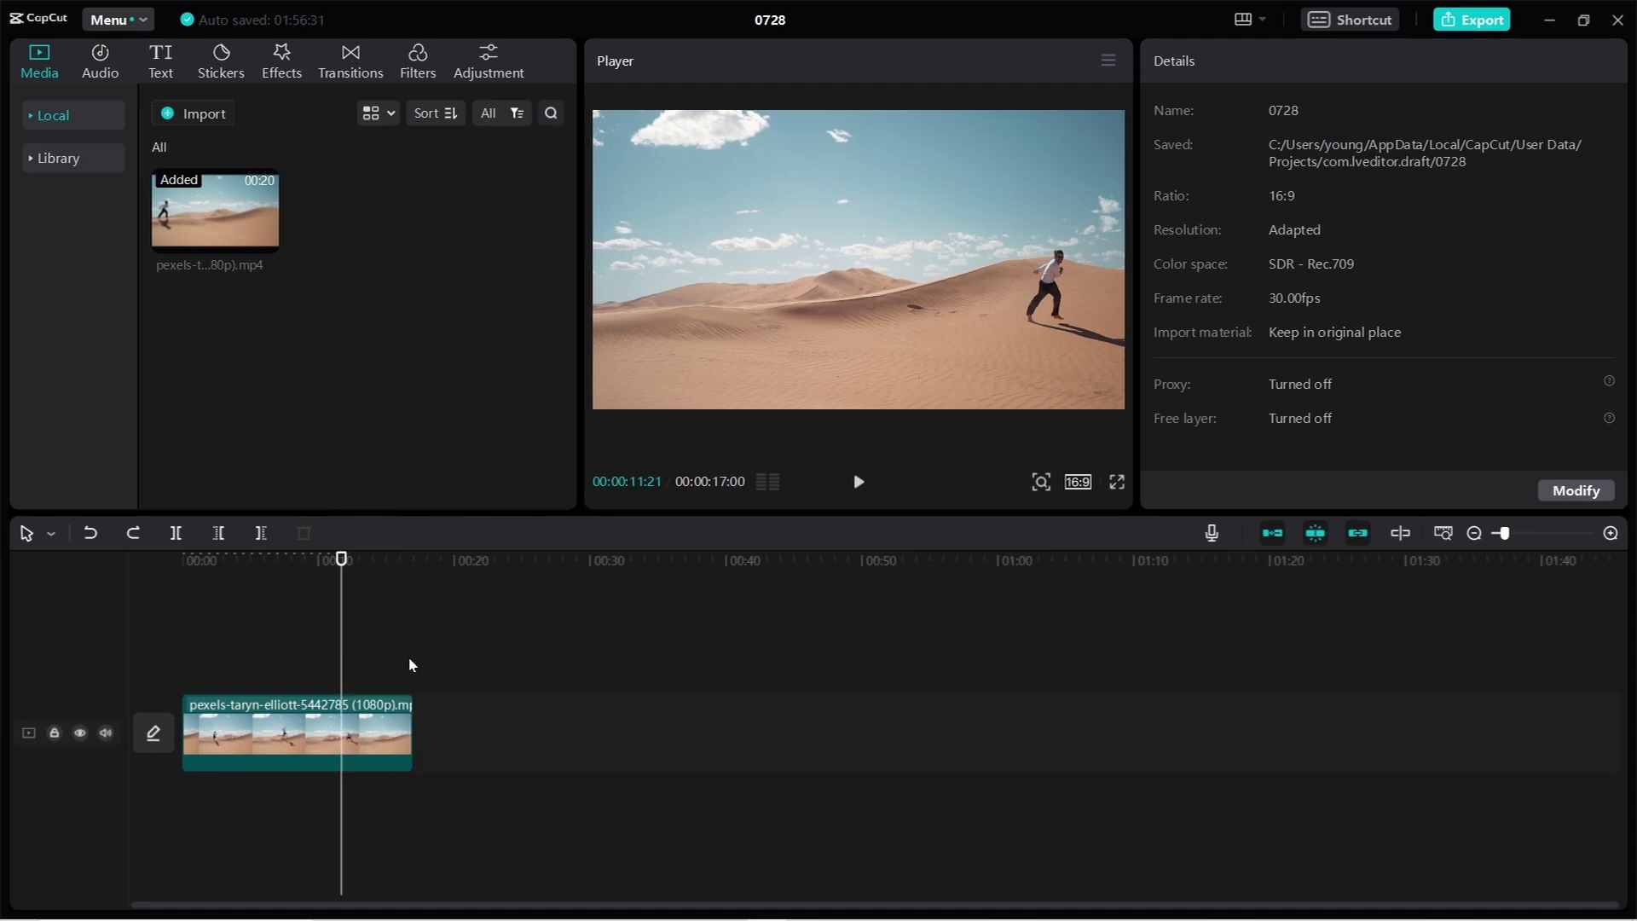
{"action": "left_click", "coordinate": [378, 734]}
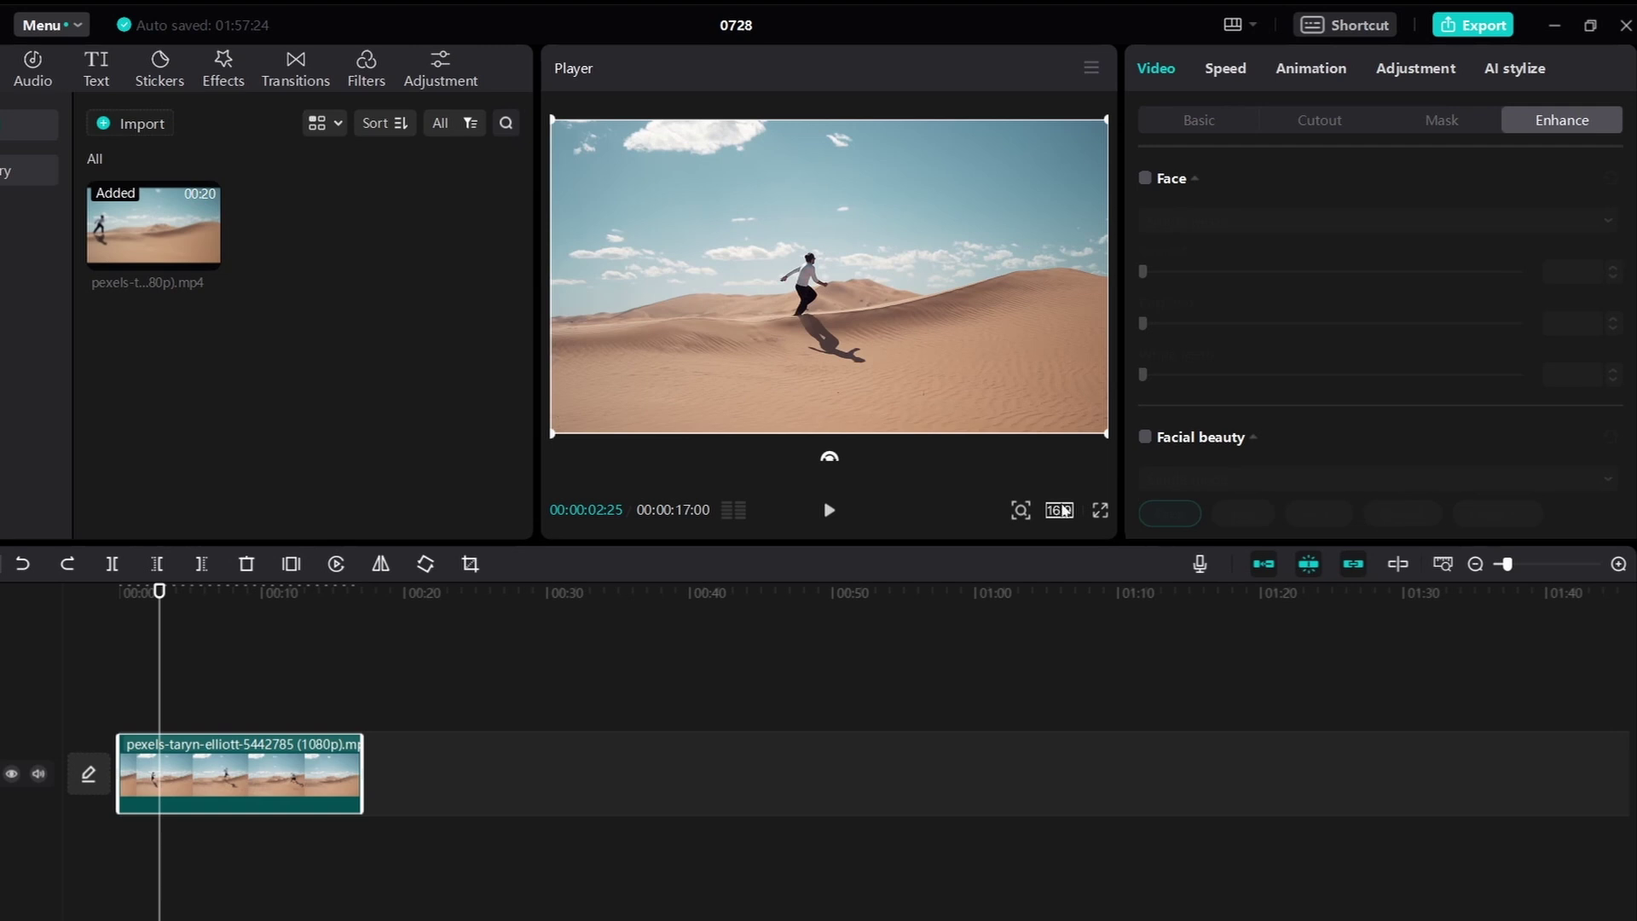
{"action": "left_click", "coordinate": [1060, 510]}
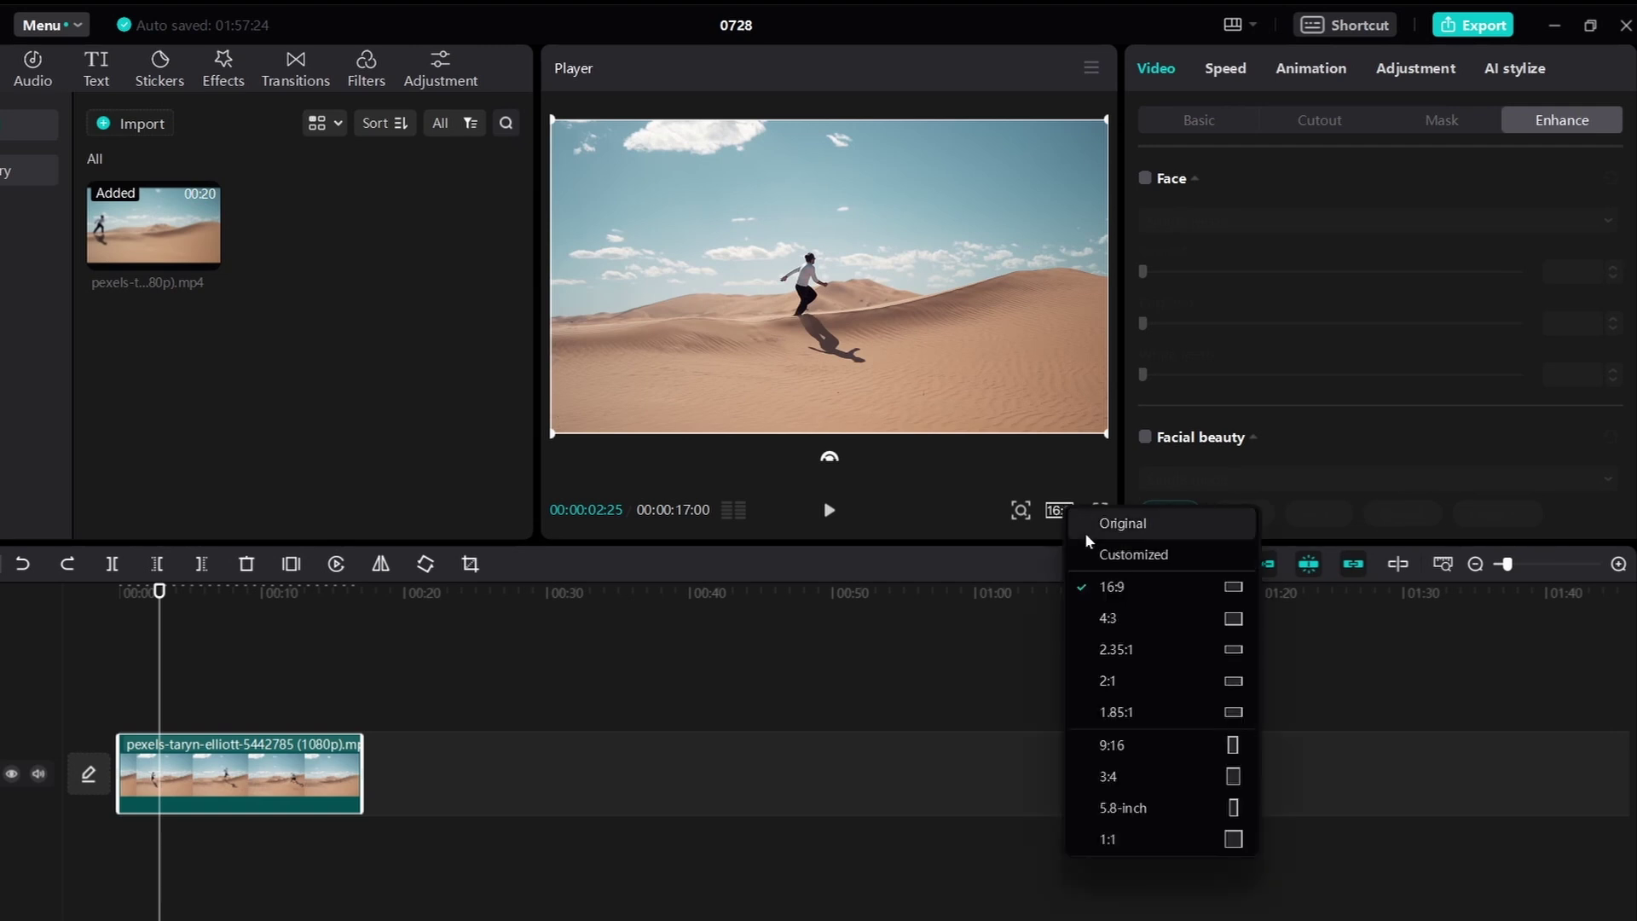
{"action": "left_click", "coordinate": [987, 707]}
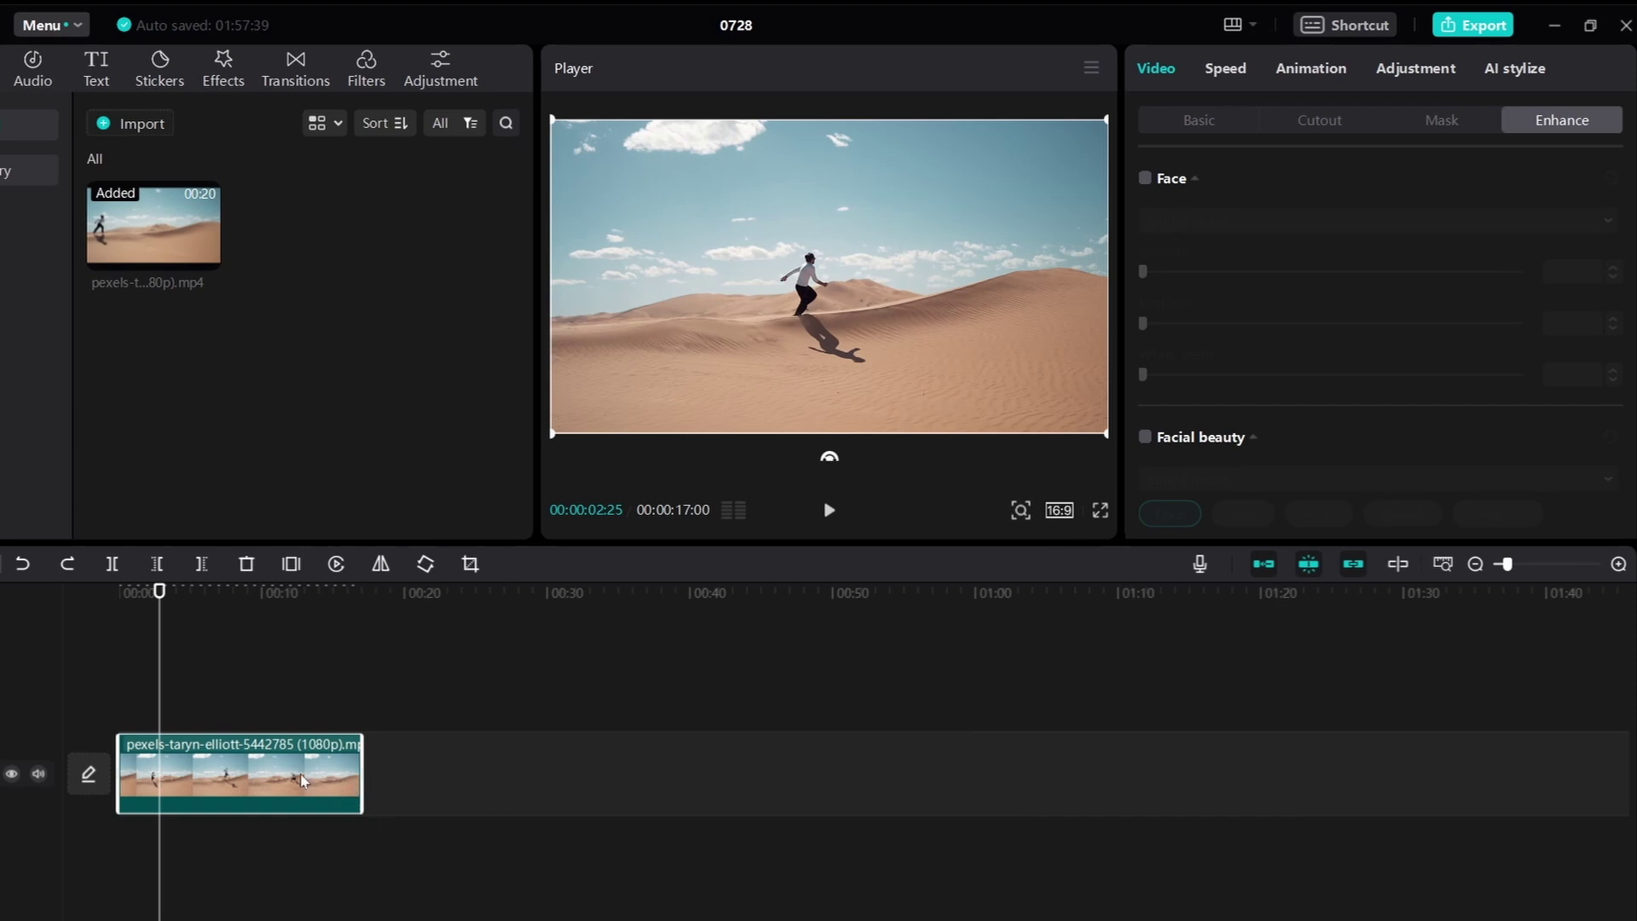
{"action": "left_click", "coordinate": [452, 782]}
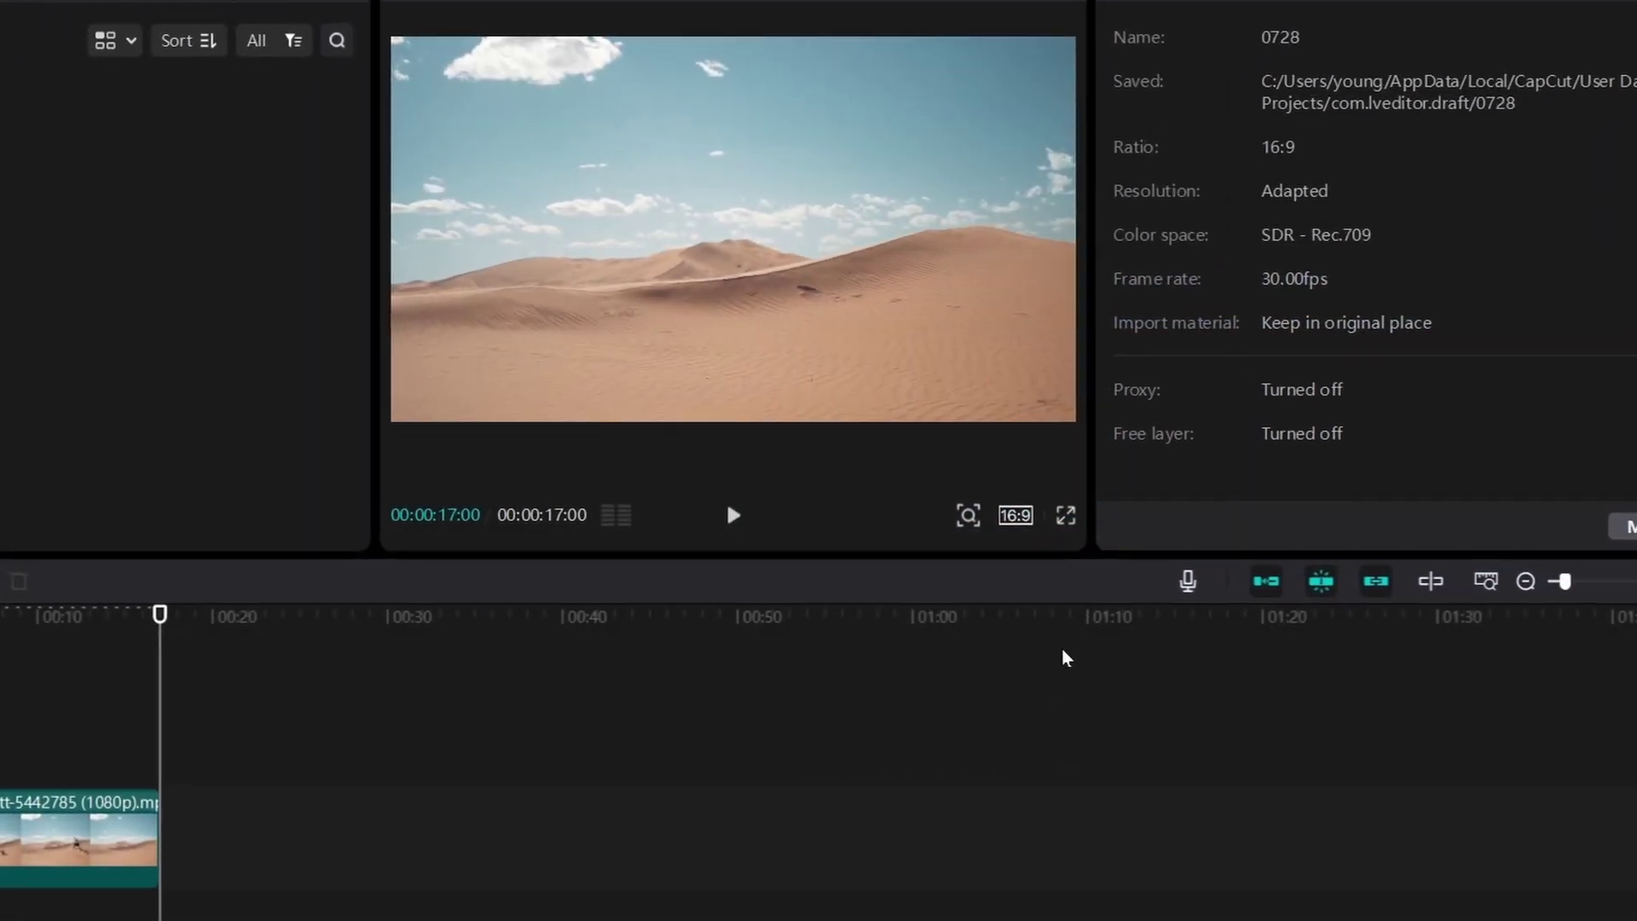
Turn on proxy editing at 540P resolution in the project's performance settings
{"action": "left_click", "coordinate": [1077, 517]}
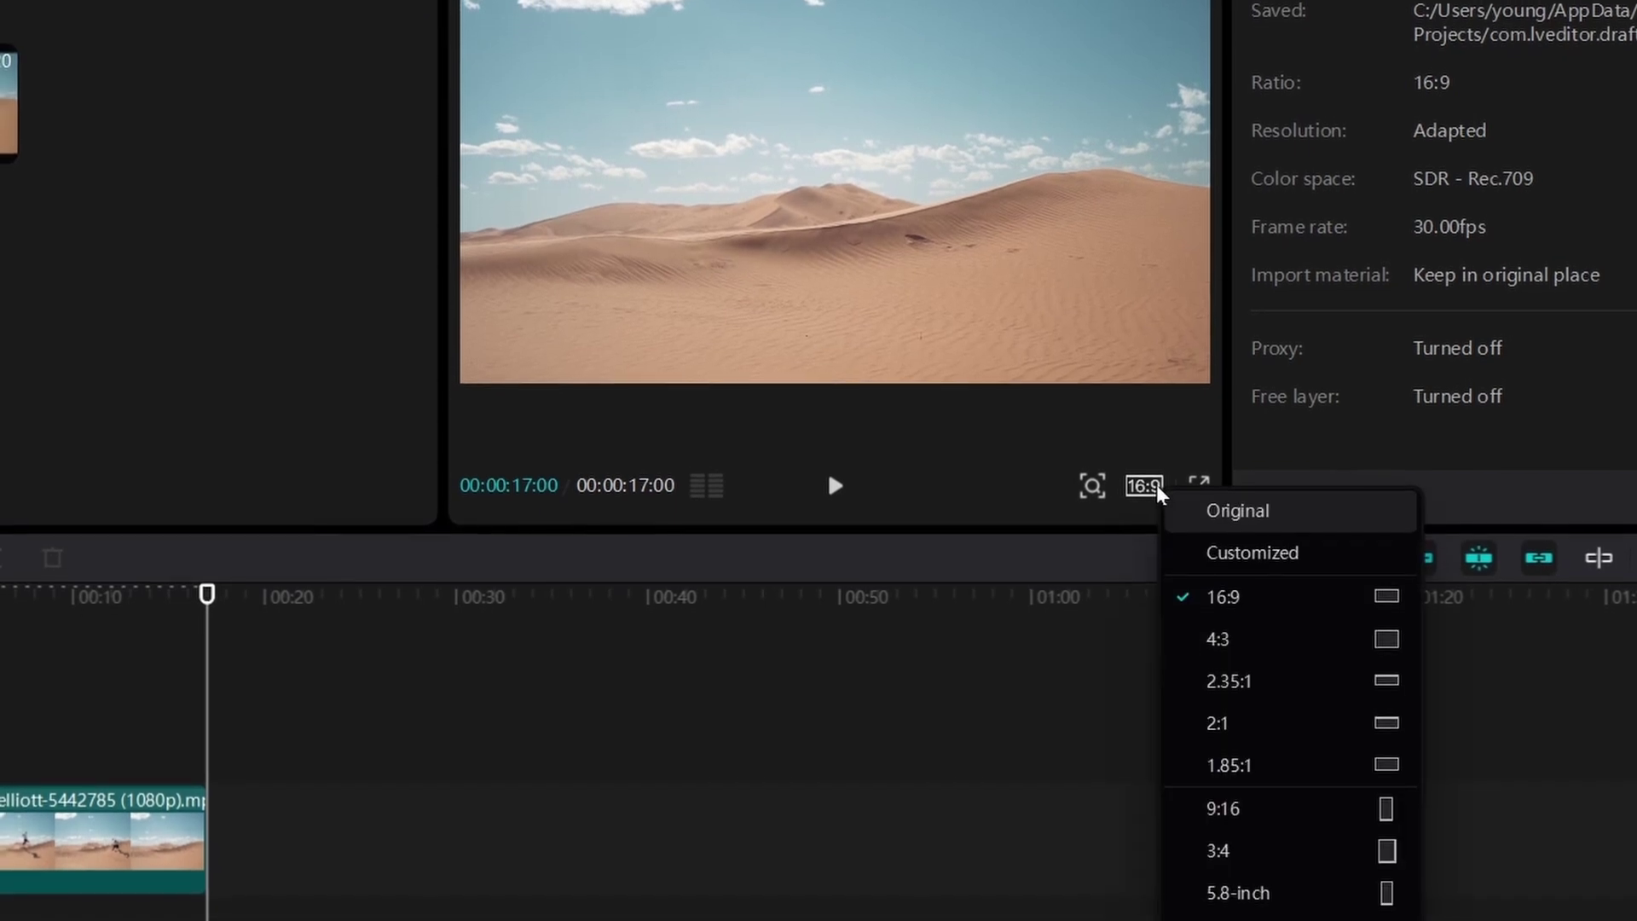
{"action": "left_click", "coordinate": [1257, 543]}
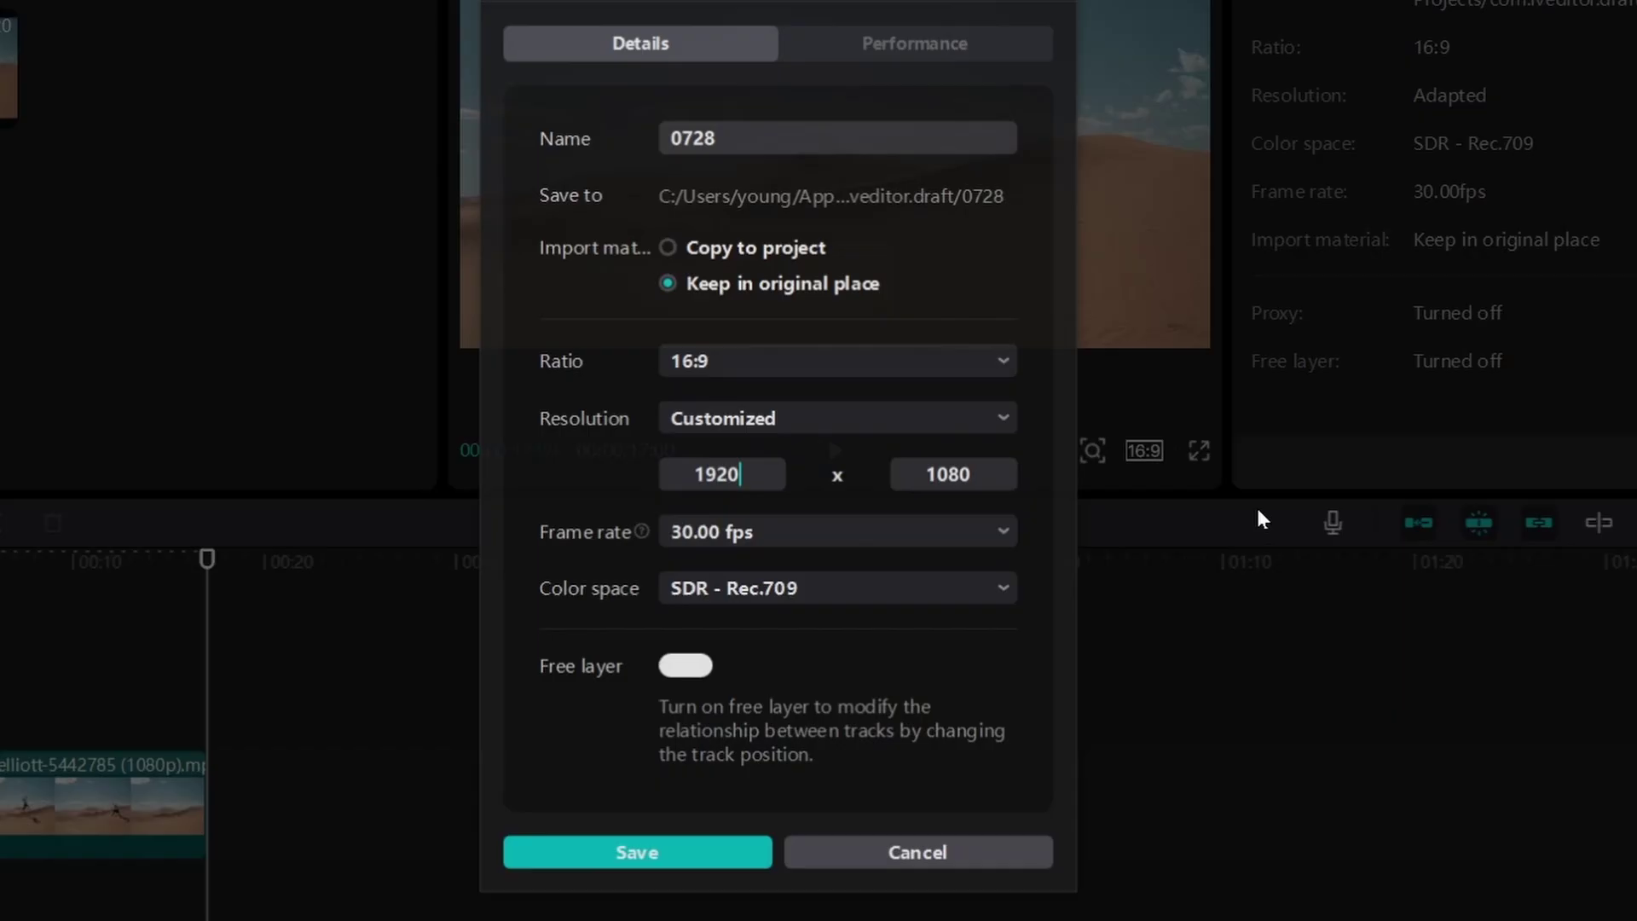
{"action": "left_click", "coordinate": [904, 42]}
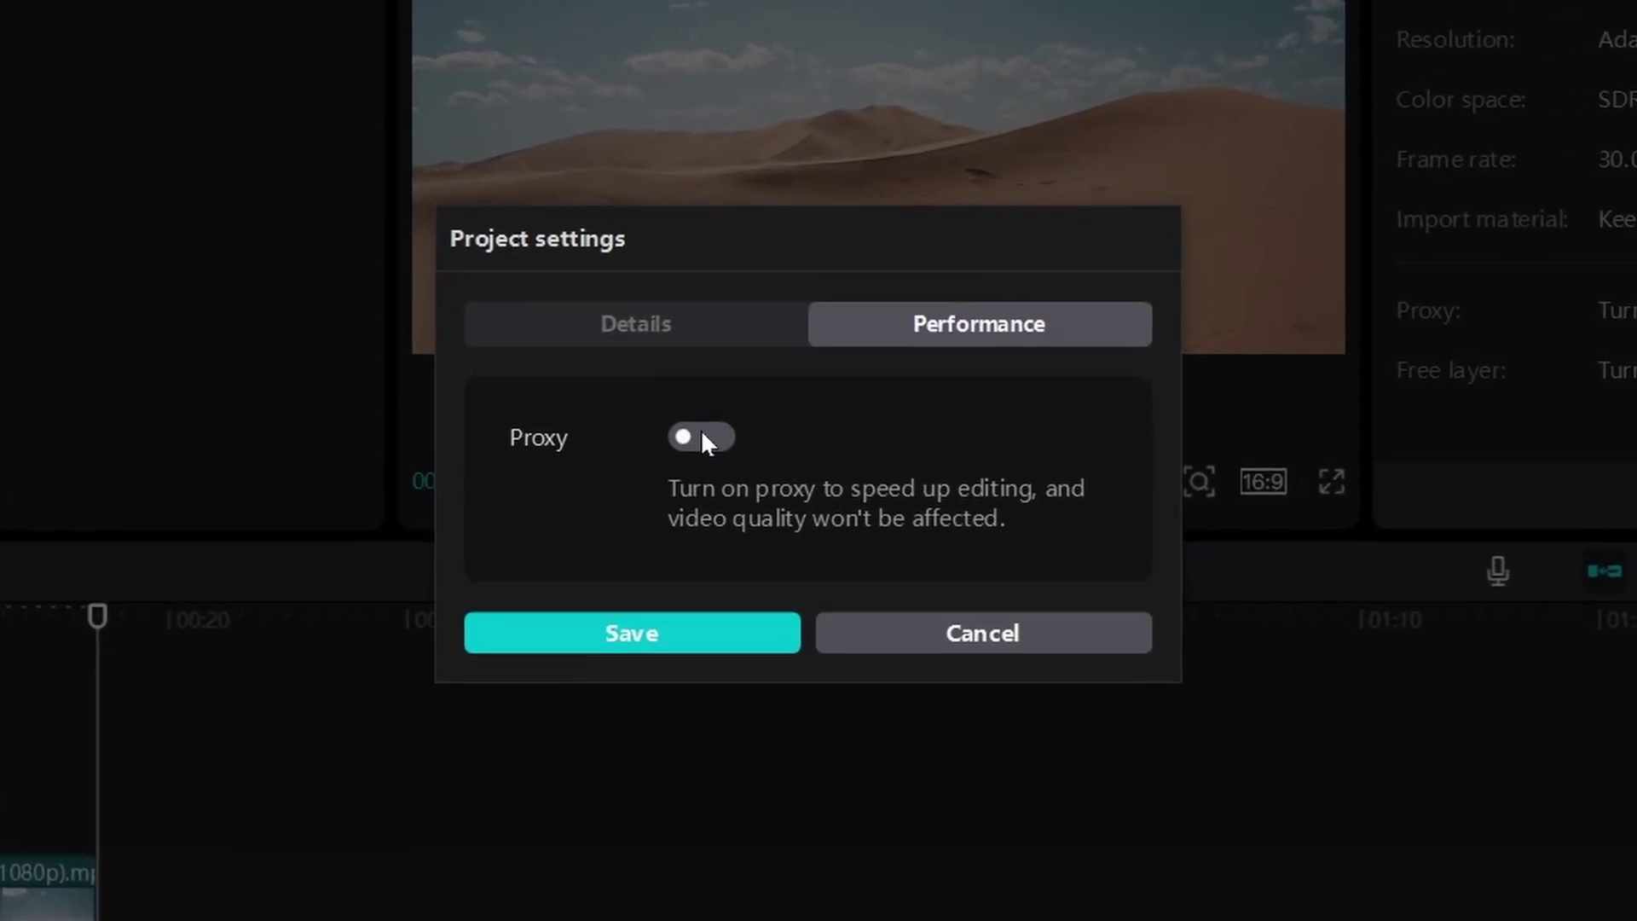
{"action": "left_click", "coordinate": [701, 437]}
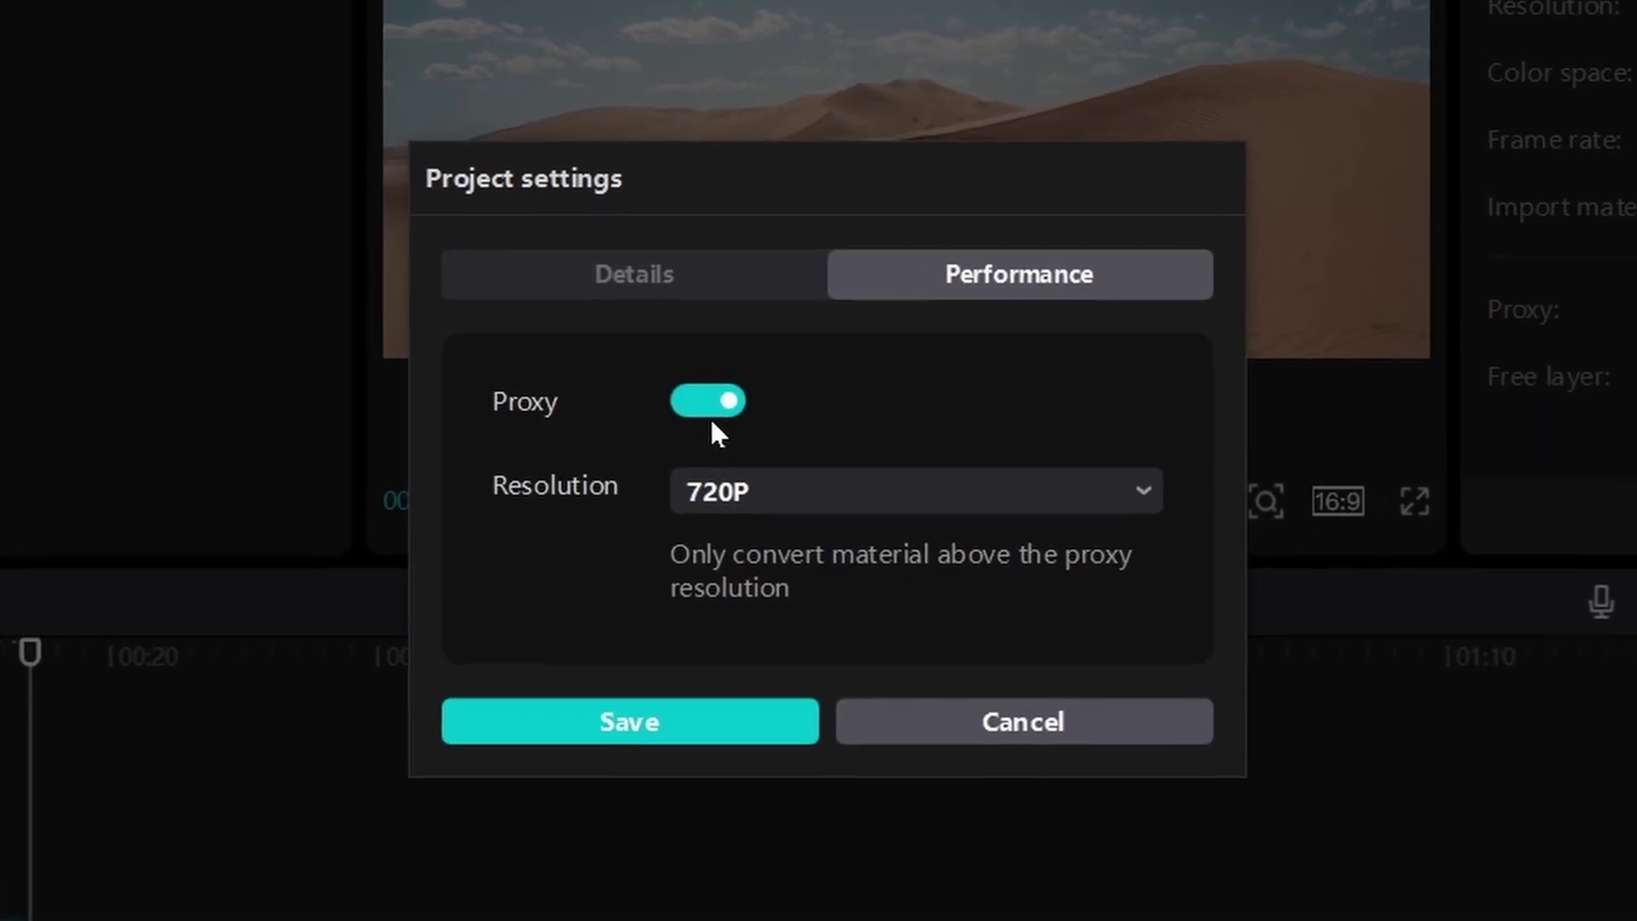
{"action": "left_click", "coordinate": [810, 487]}
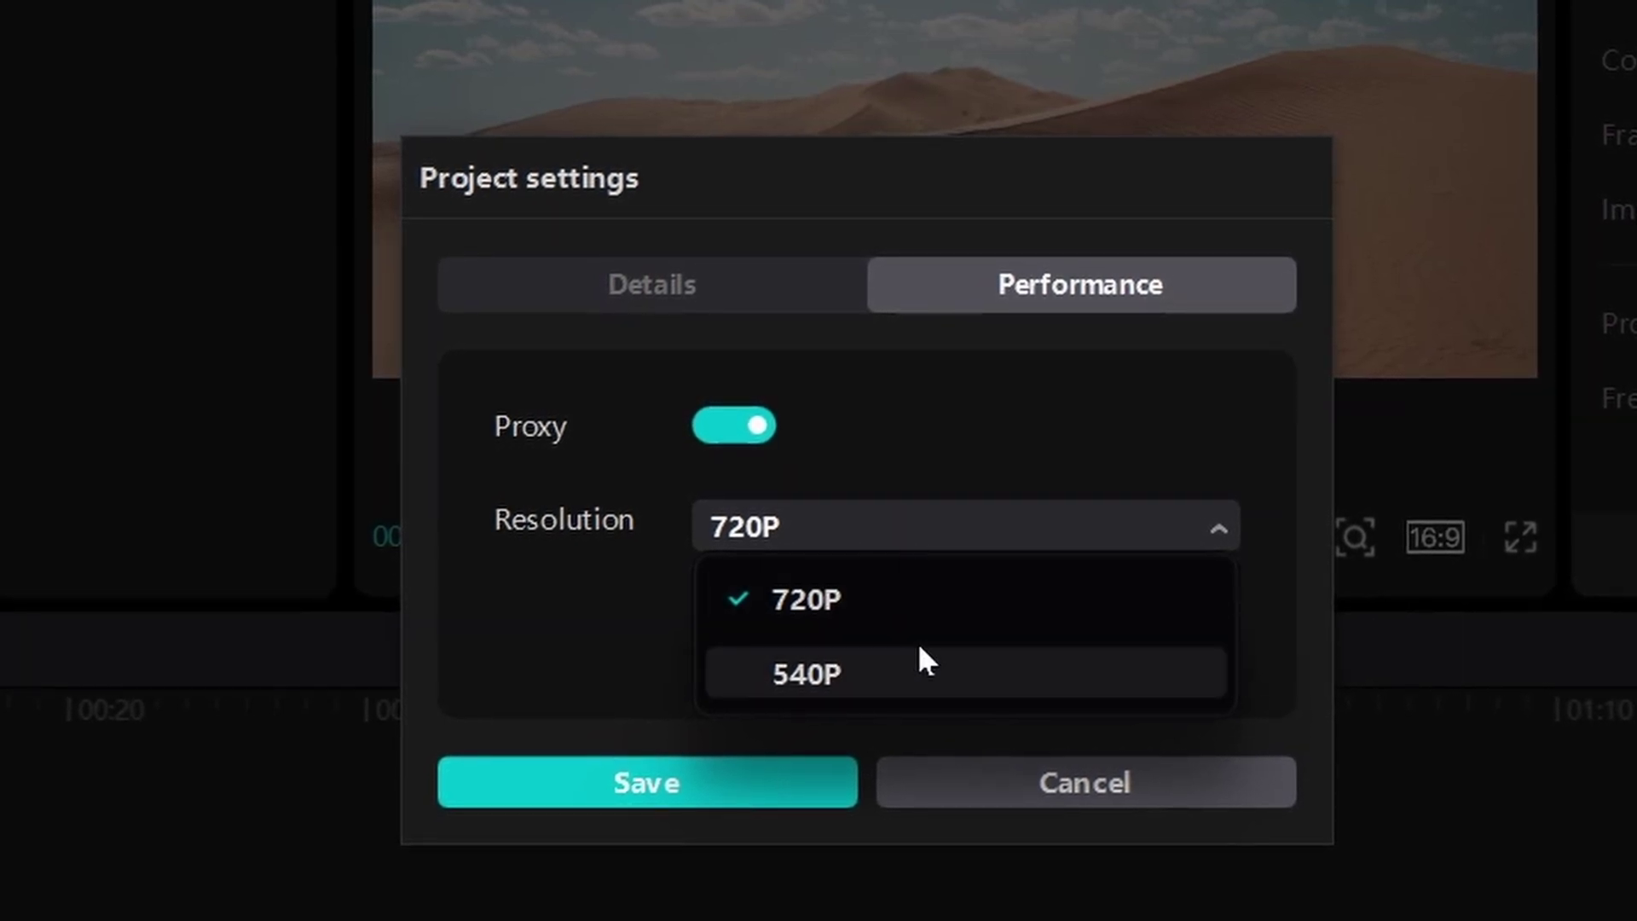
{"action": "left_click", "coordinate": [918, 670]}
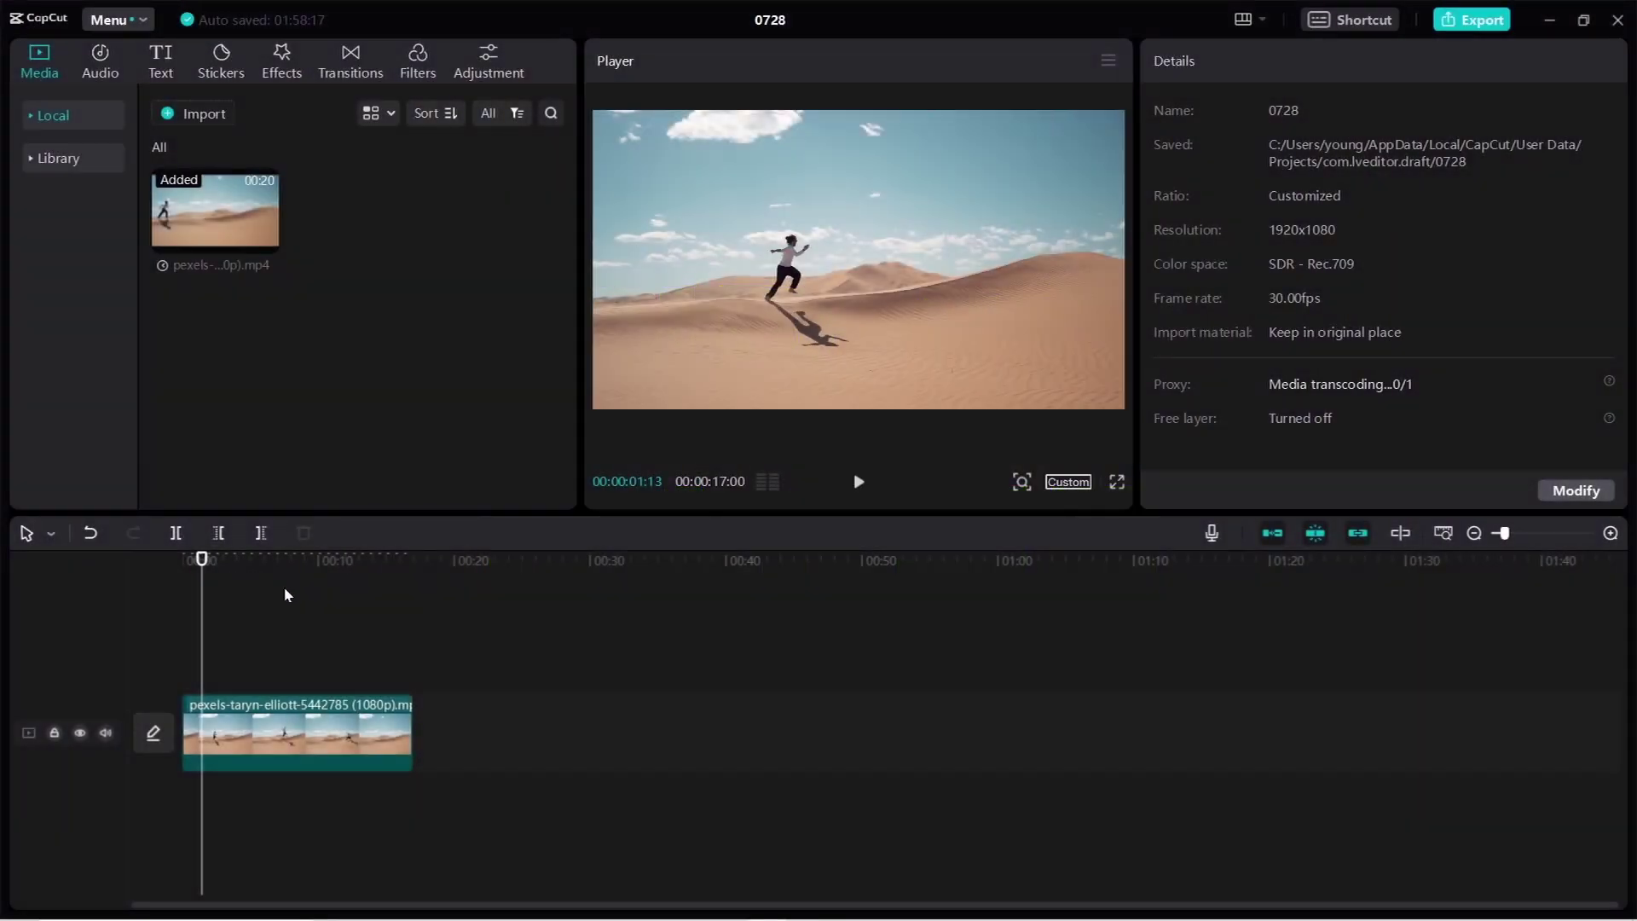
Preview the desert clip at its end and around 12 seconds
{"action": "left_click", "coordinate": [417, 633]}
{"action": "left_click", "coordinate": [347, 577]}
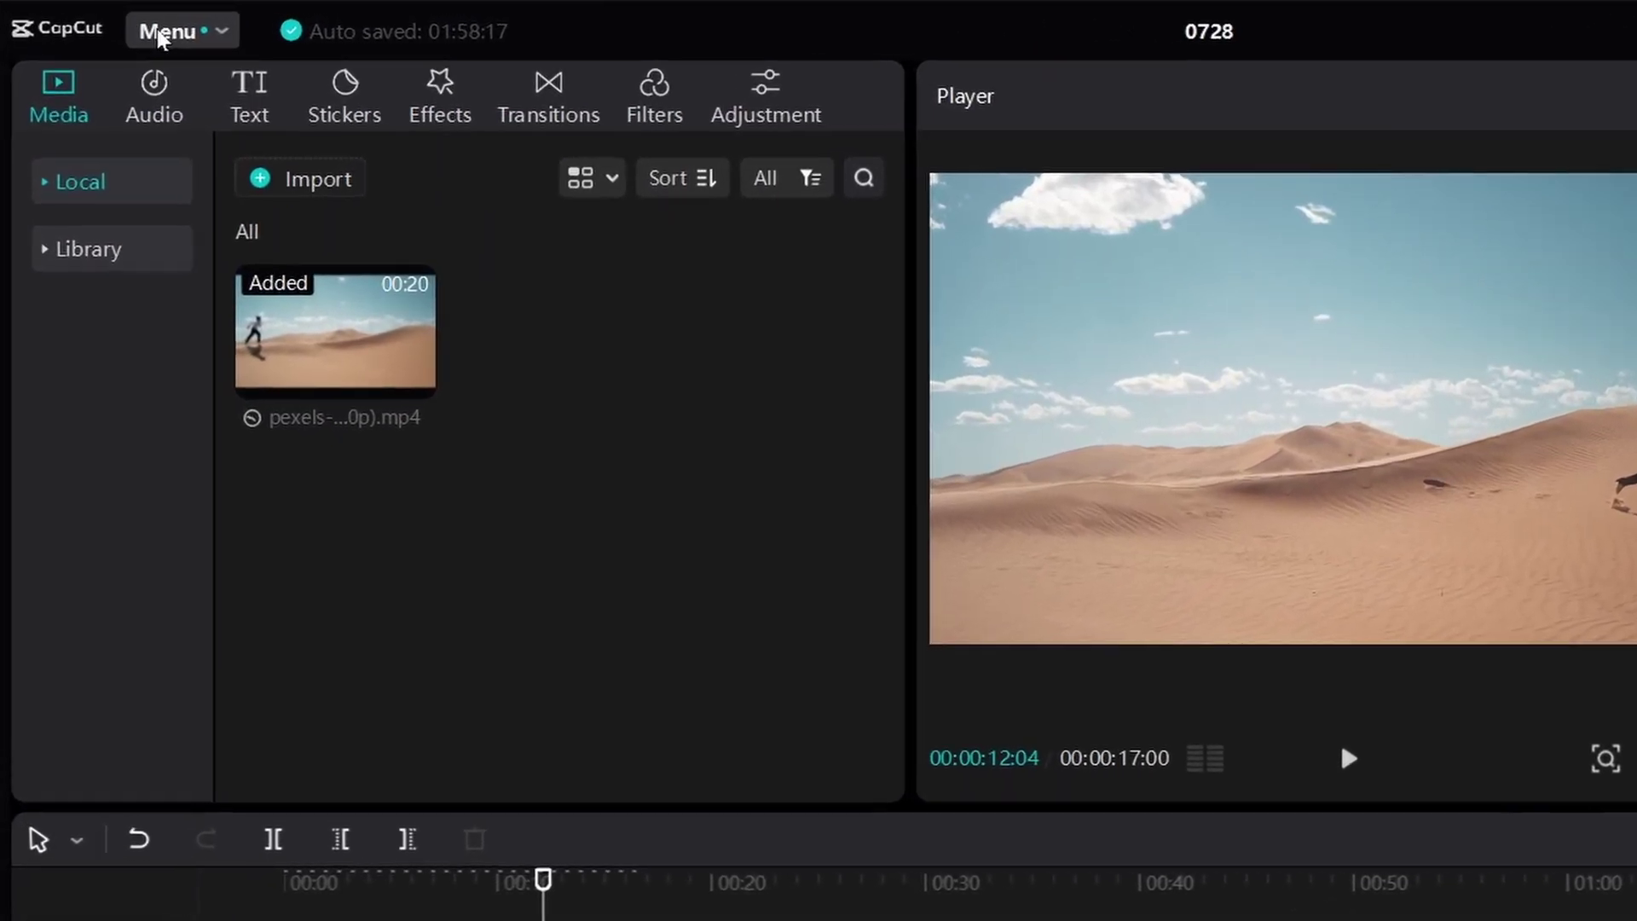
{"action": "left_click", "coordinate": [162, 33]}
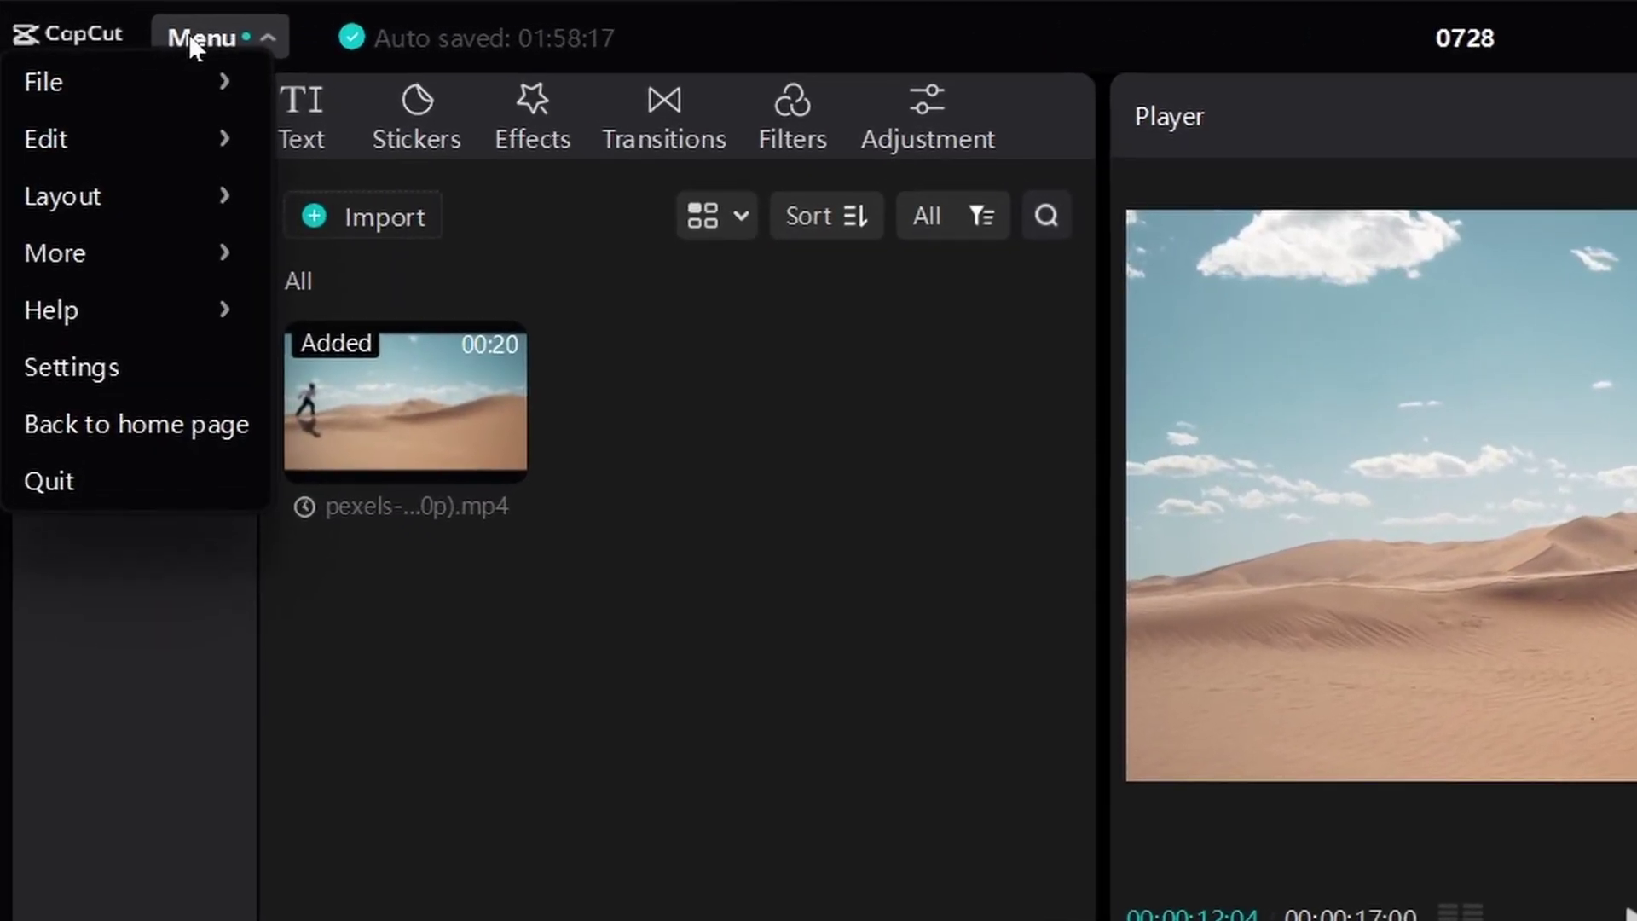
Show the Performance tab of CapCut's program settings
{"action": "left_click", "coordinate": [210, 365]}
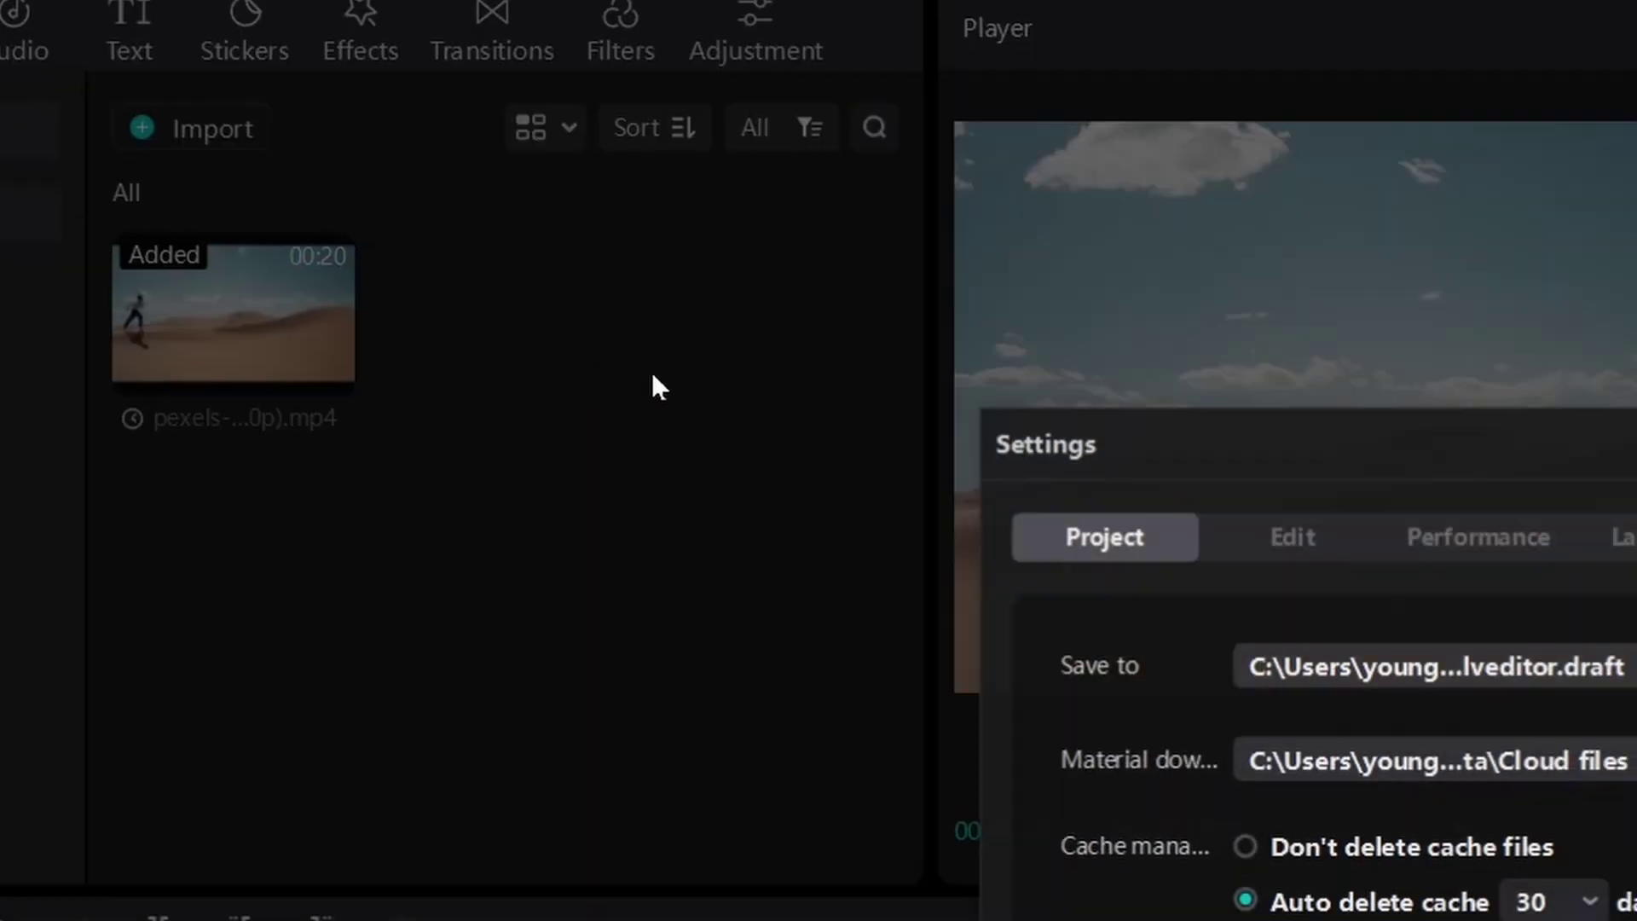
{"action": "left_click", "coordinate": [1012, 288]}
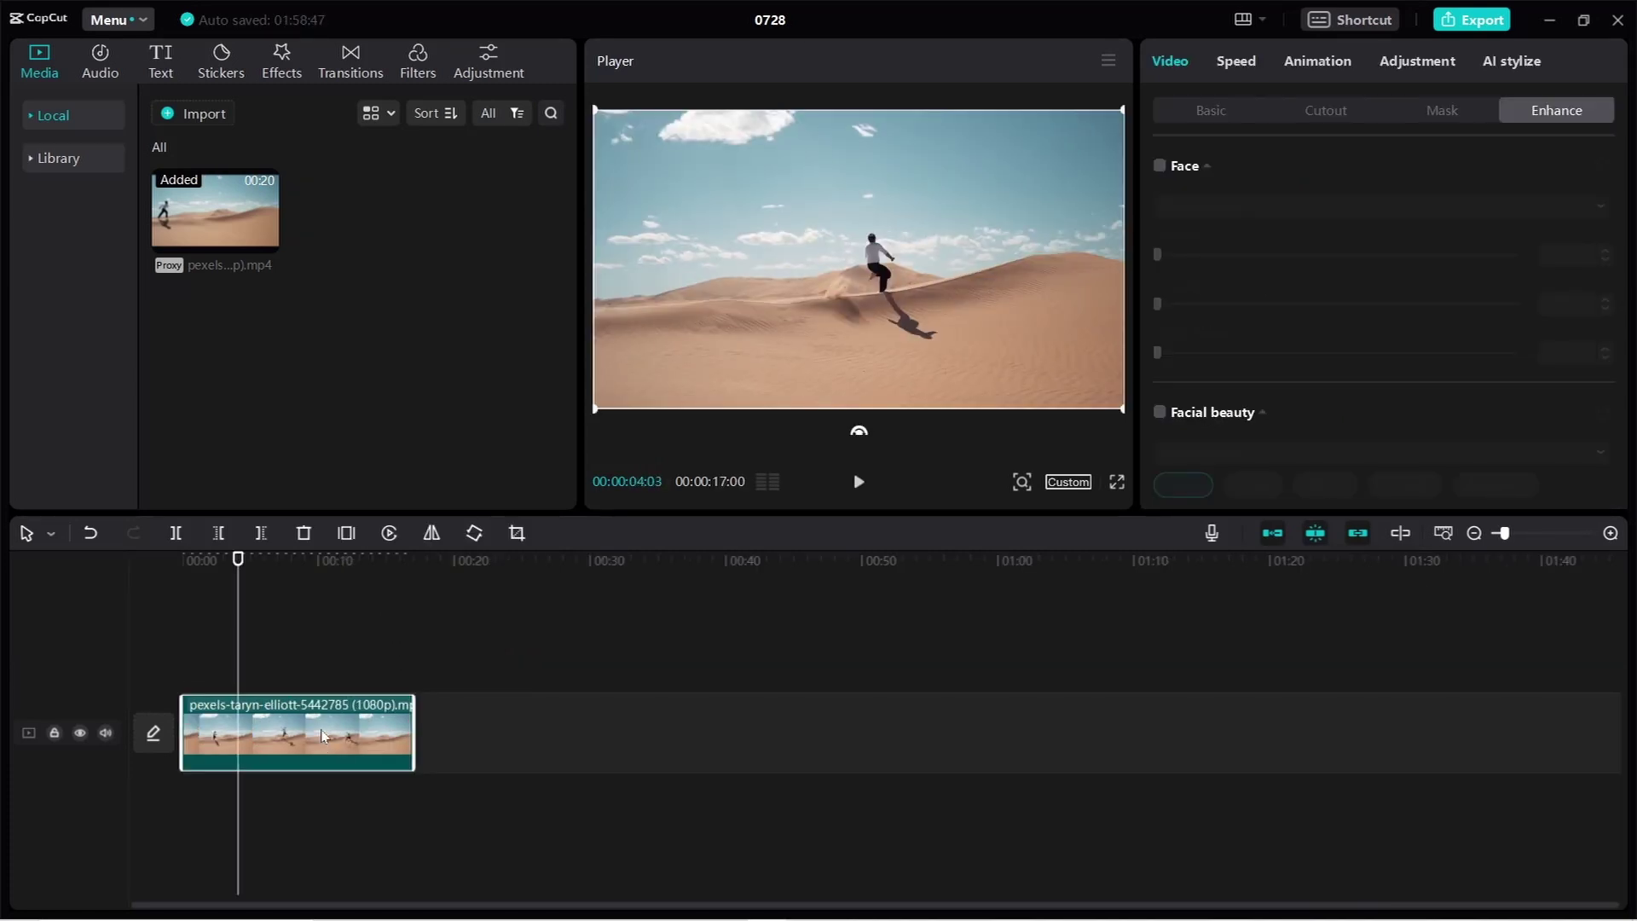
Render the whole timeline from the desert clip's right-click Render options
{"action": "right_click", "coordinate": [322, 734]}
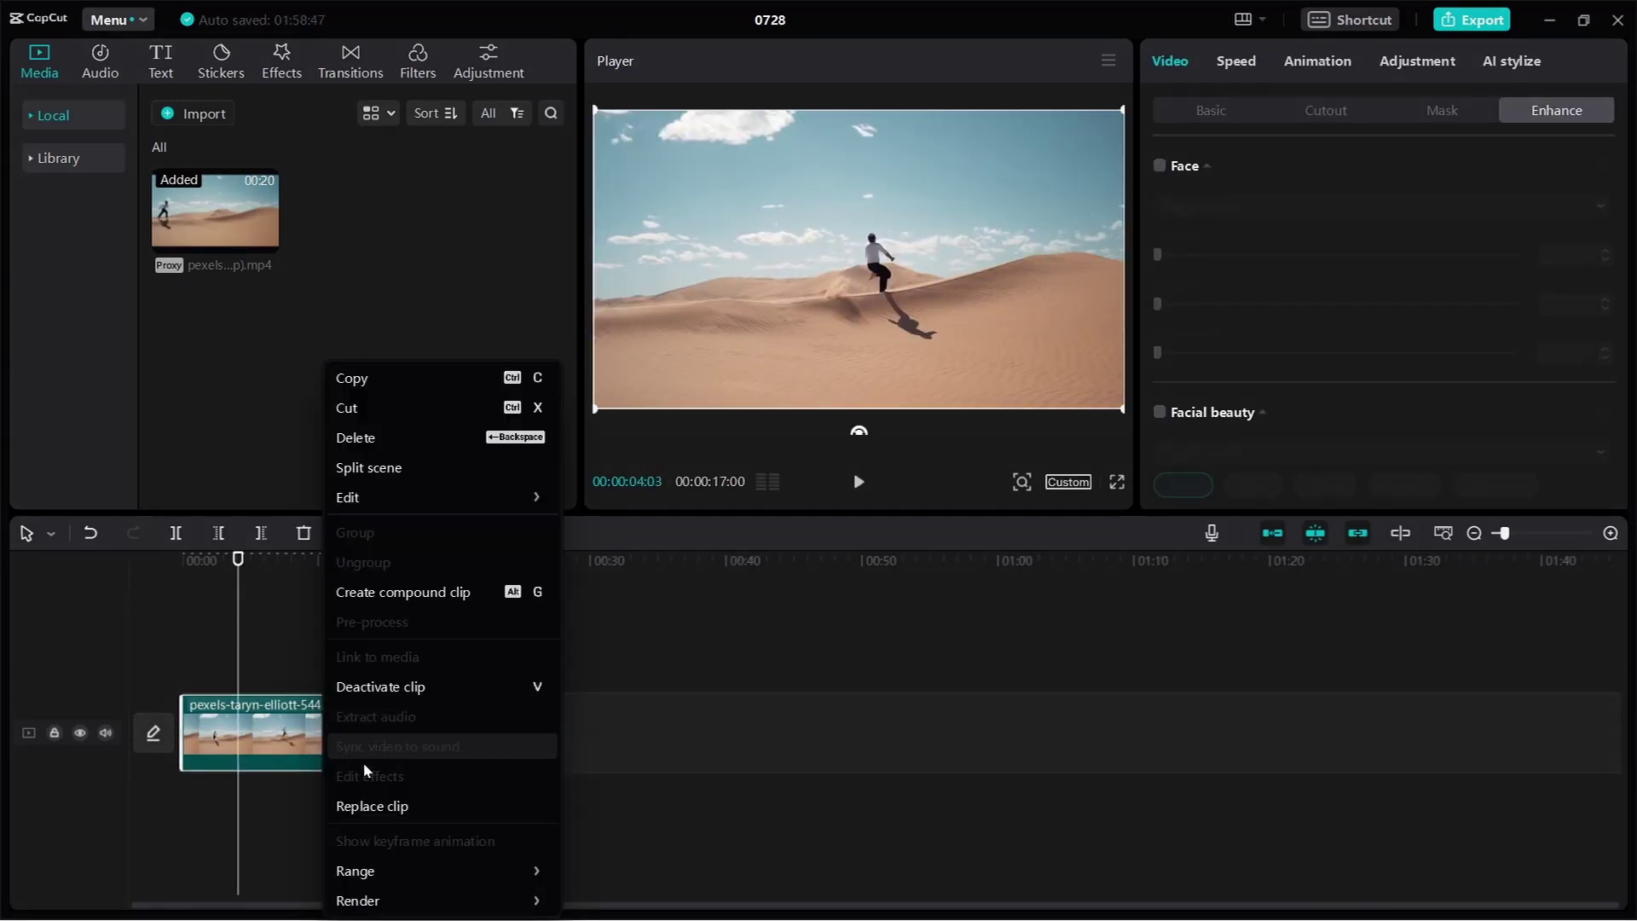
{"action": "mouse_move", "coordinate": [417, 904]}
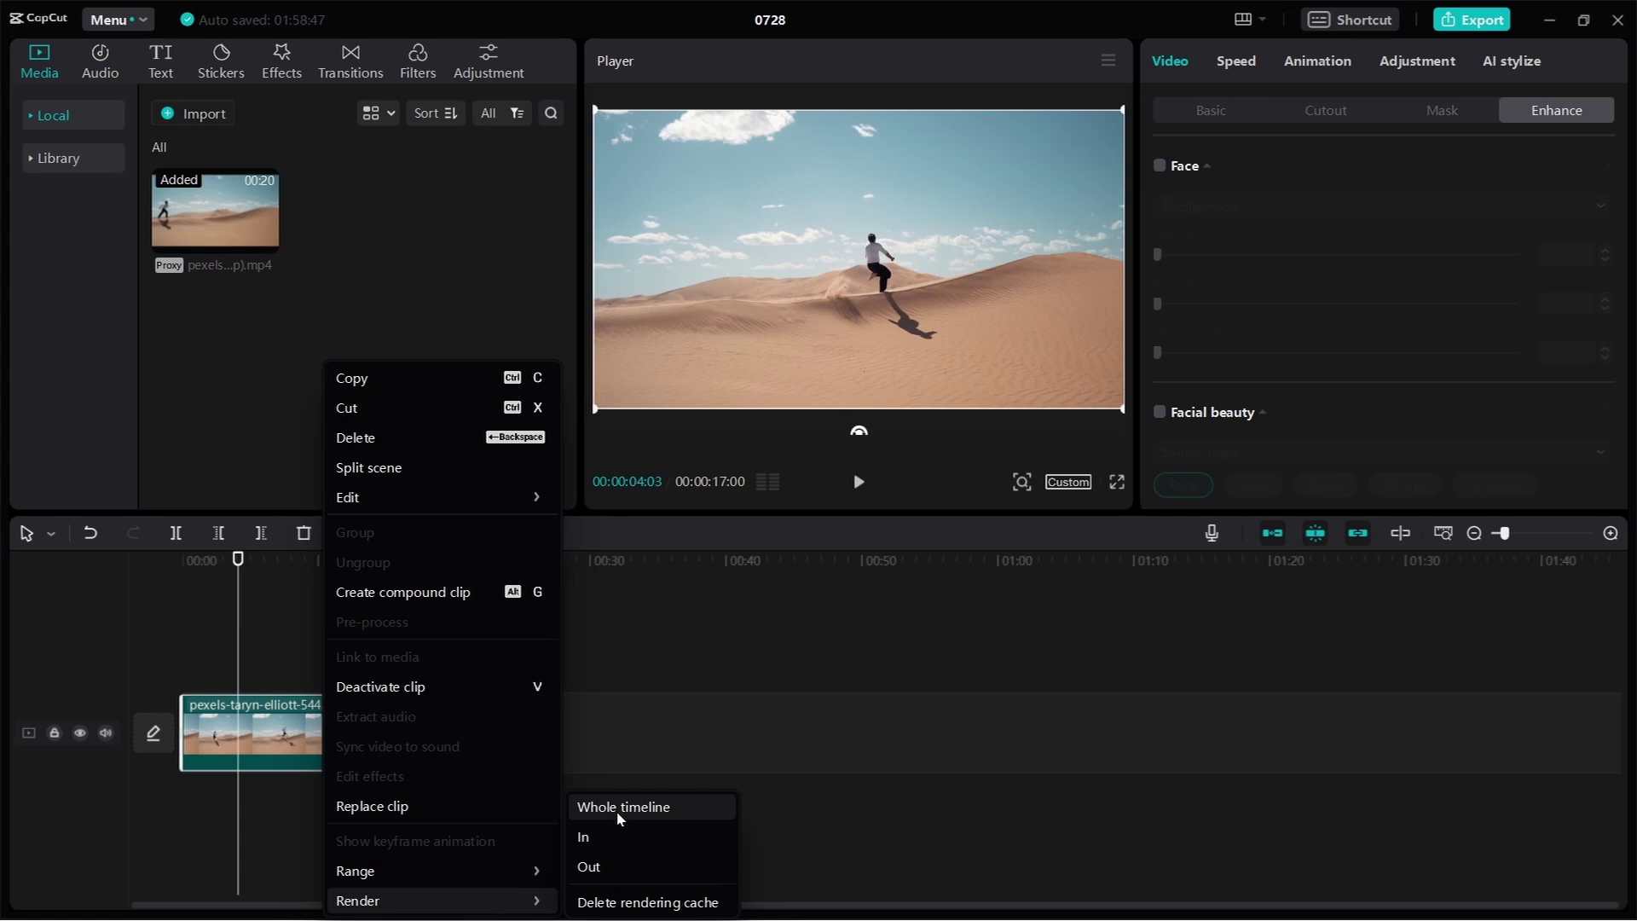
{"action": "left_click", "coordinate": [693, 804]}
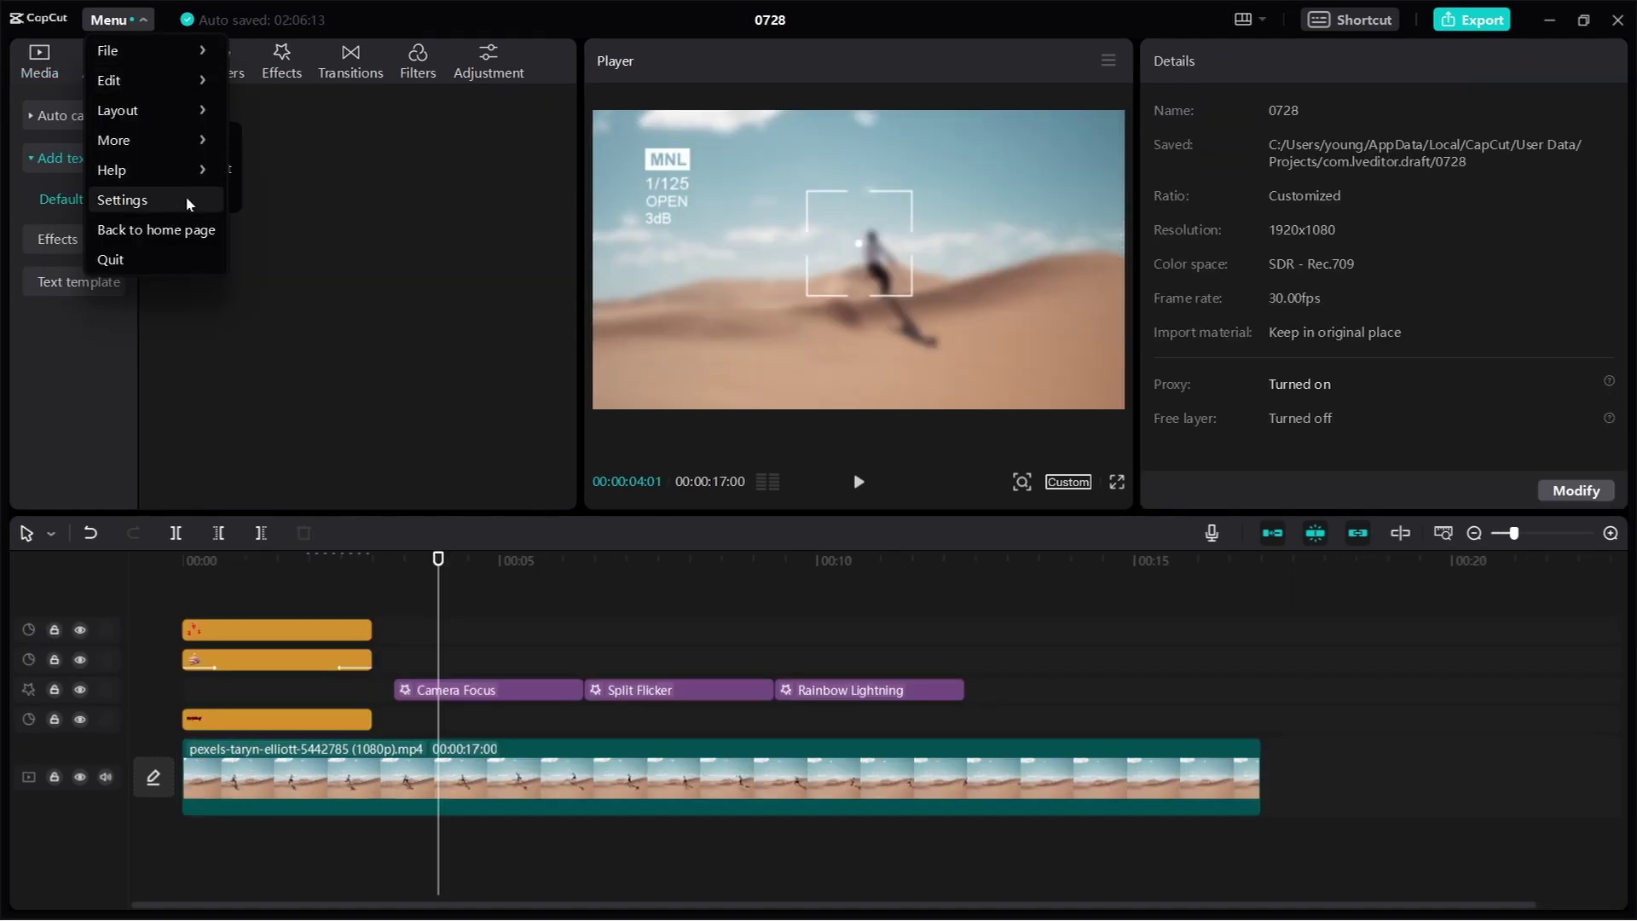
Reopen the program settings on the Performance tab to review them
{"action": "left_click", "coordinate": [186, 198]}
{"action": "left_click", "coordinate": [851, 324]}
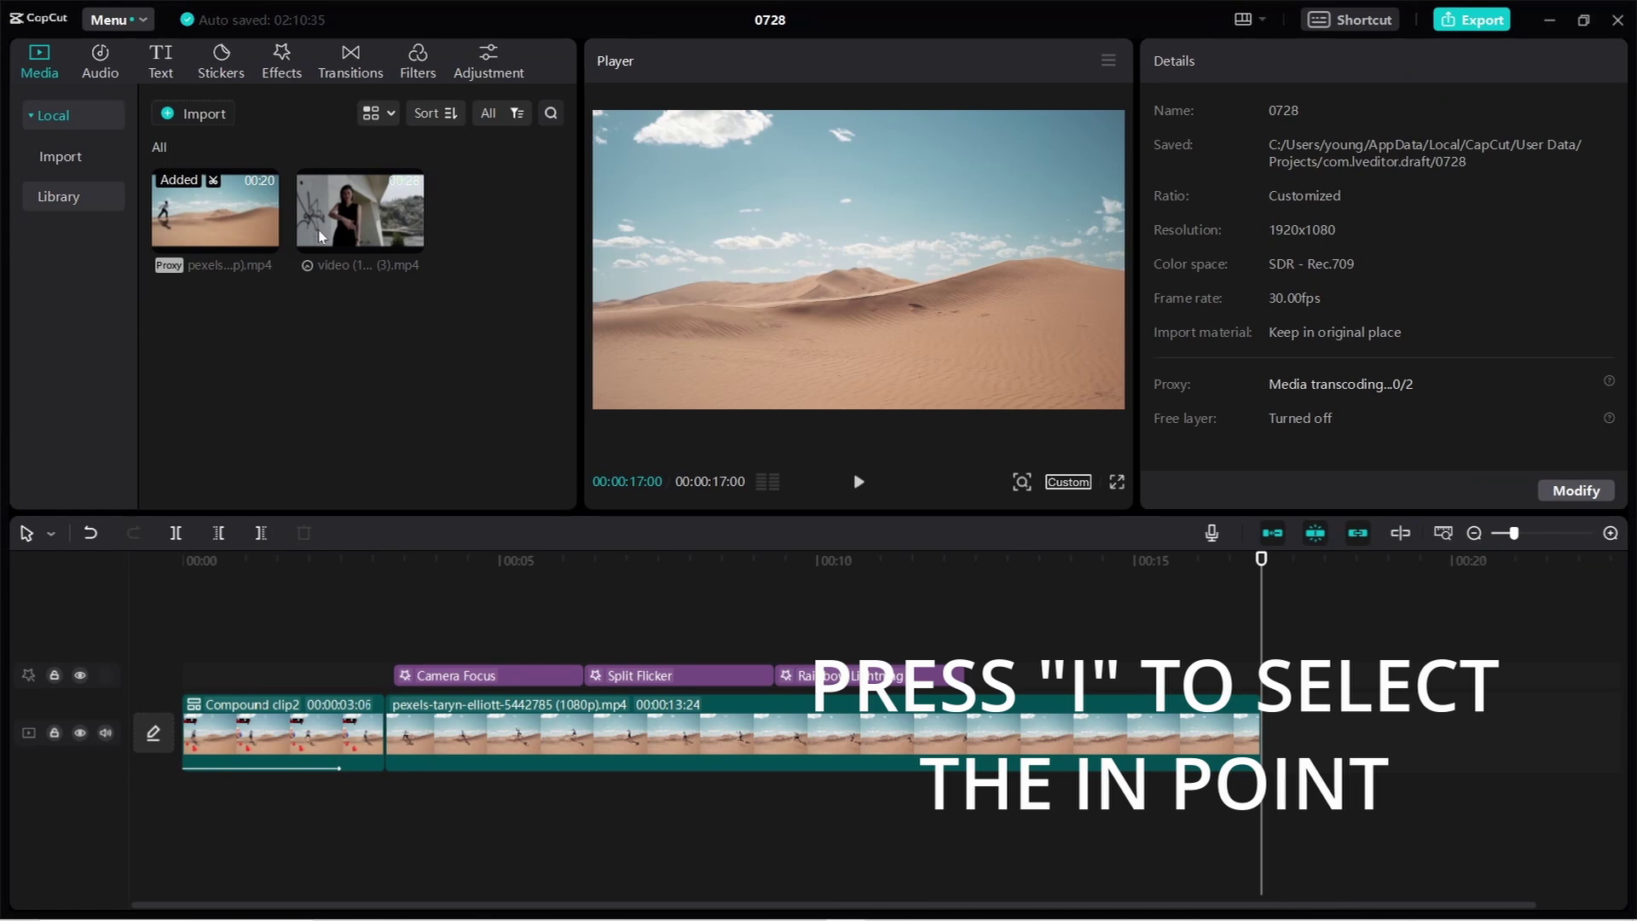
Mark an in-to-out portion of the bridge video, add it after the last clip, and play
{"action": "left_click", "coordinate": [321, 236]}
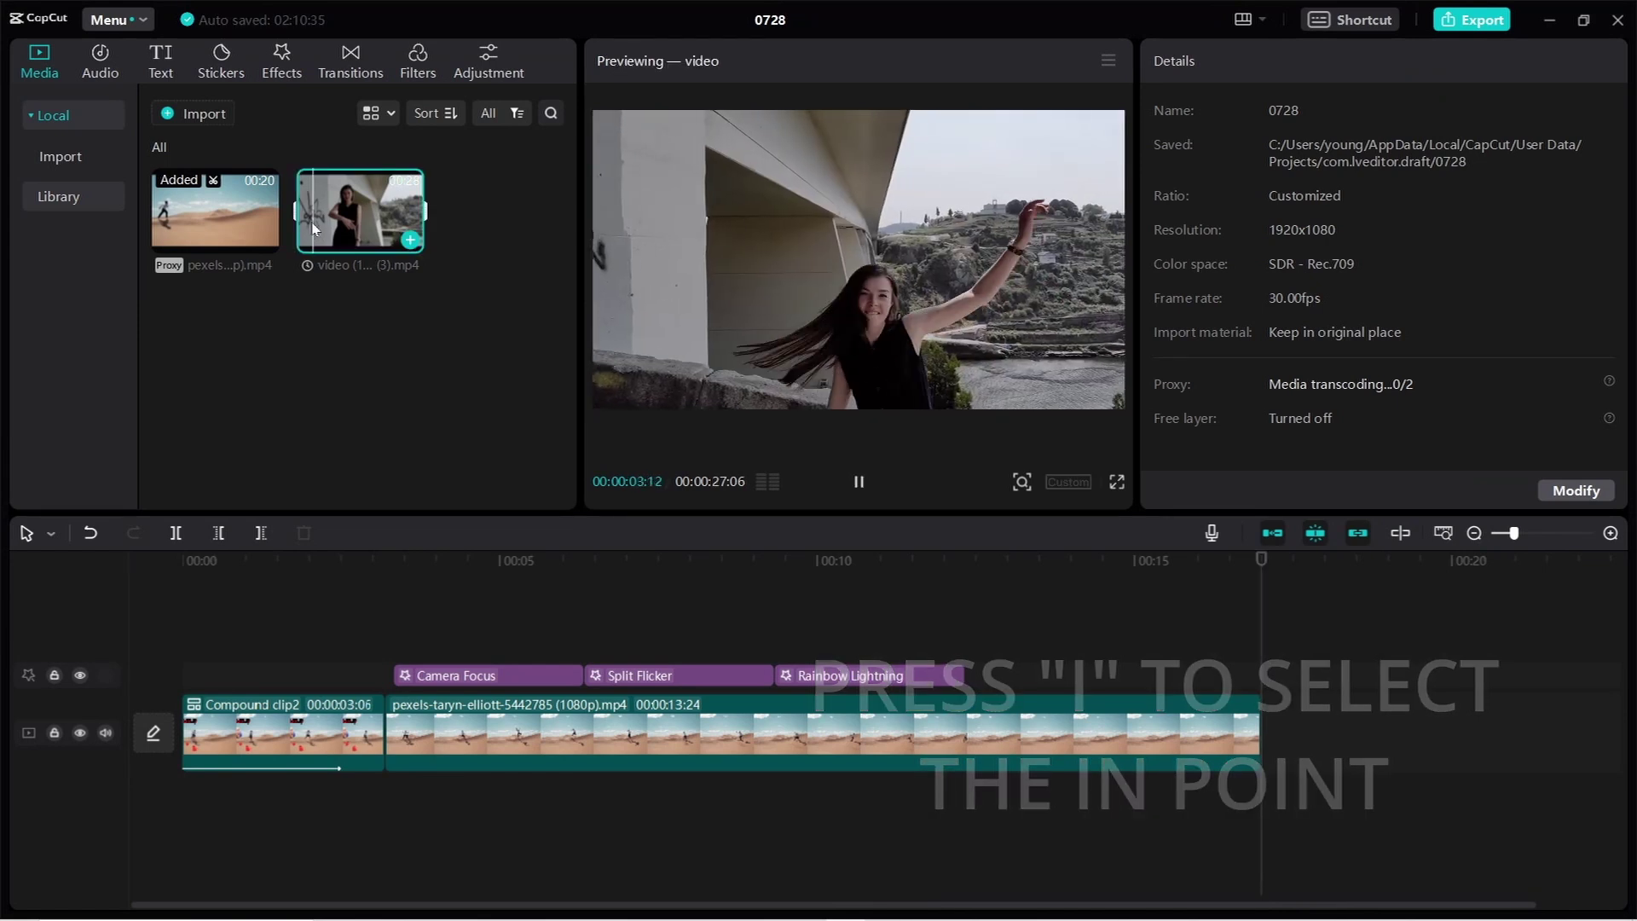
{"action": "key", "text": "o"}
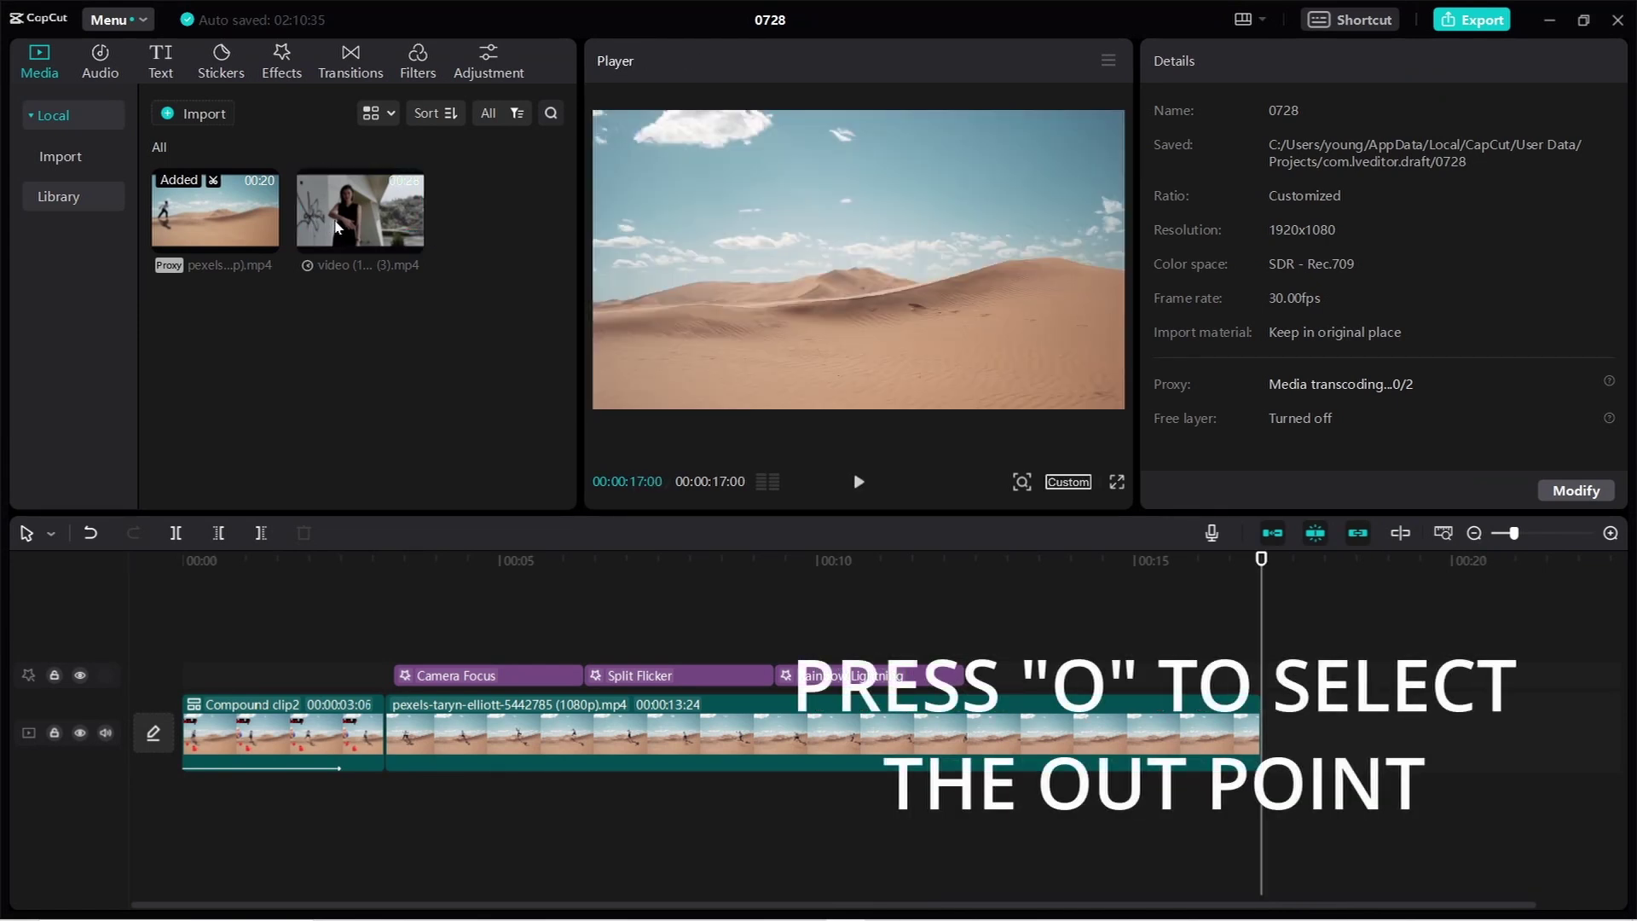
{"action": "left_click", "coordinate": [333, 213]}
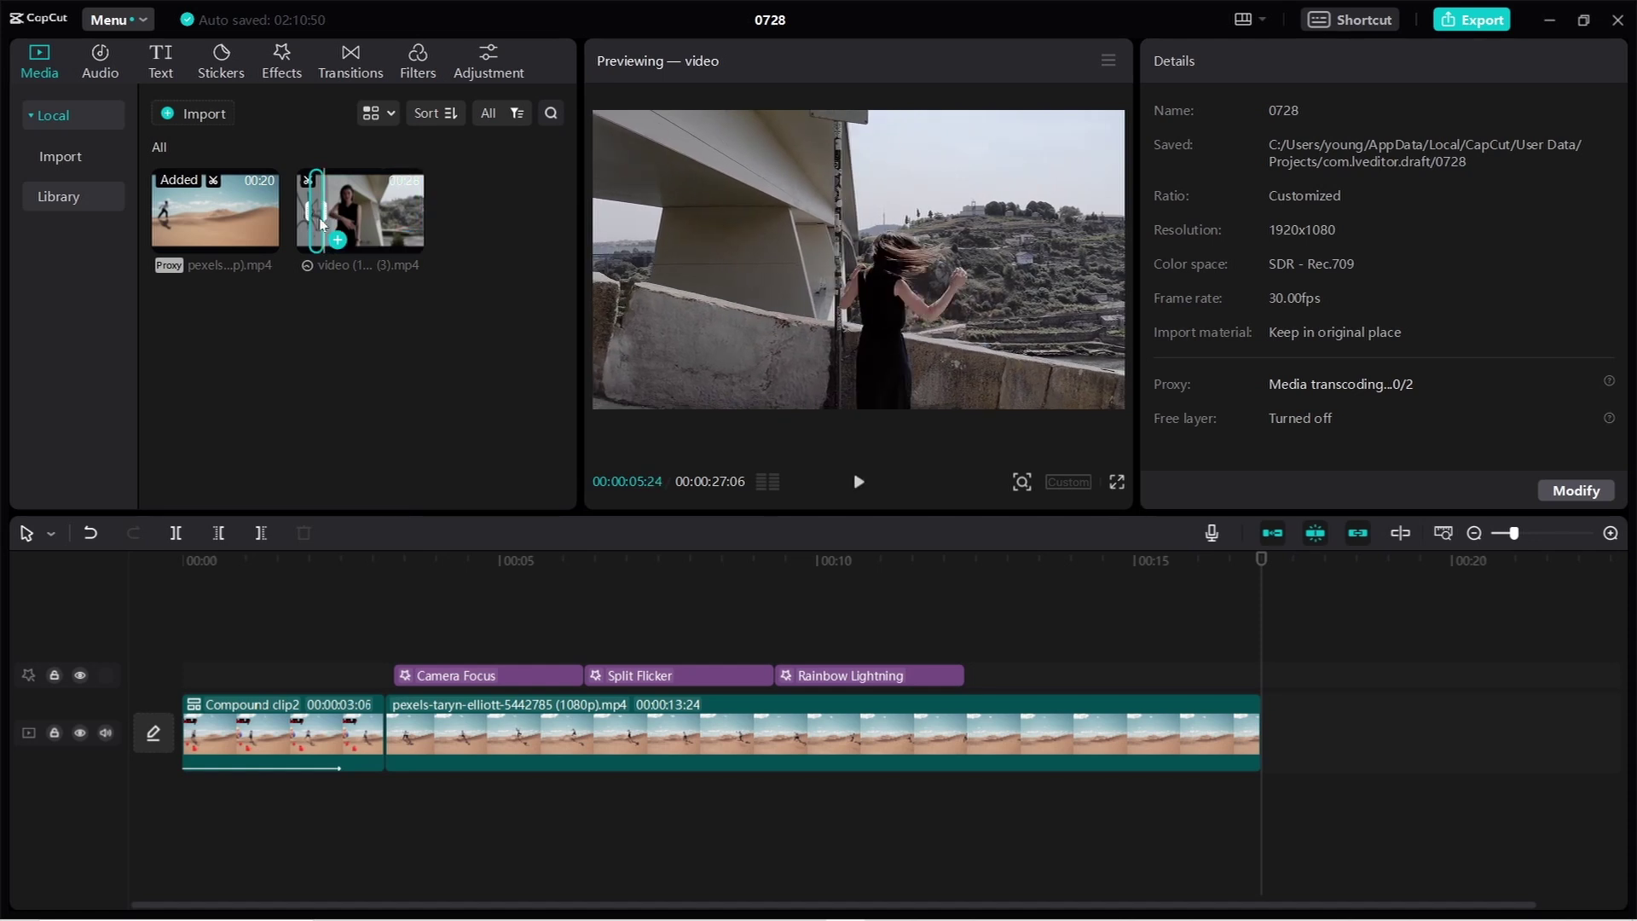
{"action": "left_click_drag", "start_coordinate": [321, 223], "coordinate": [1283, 739]}
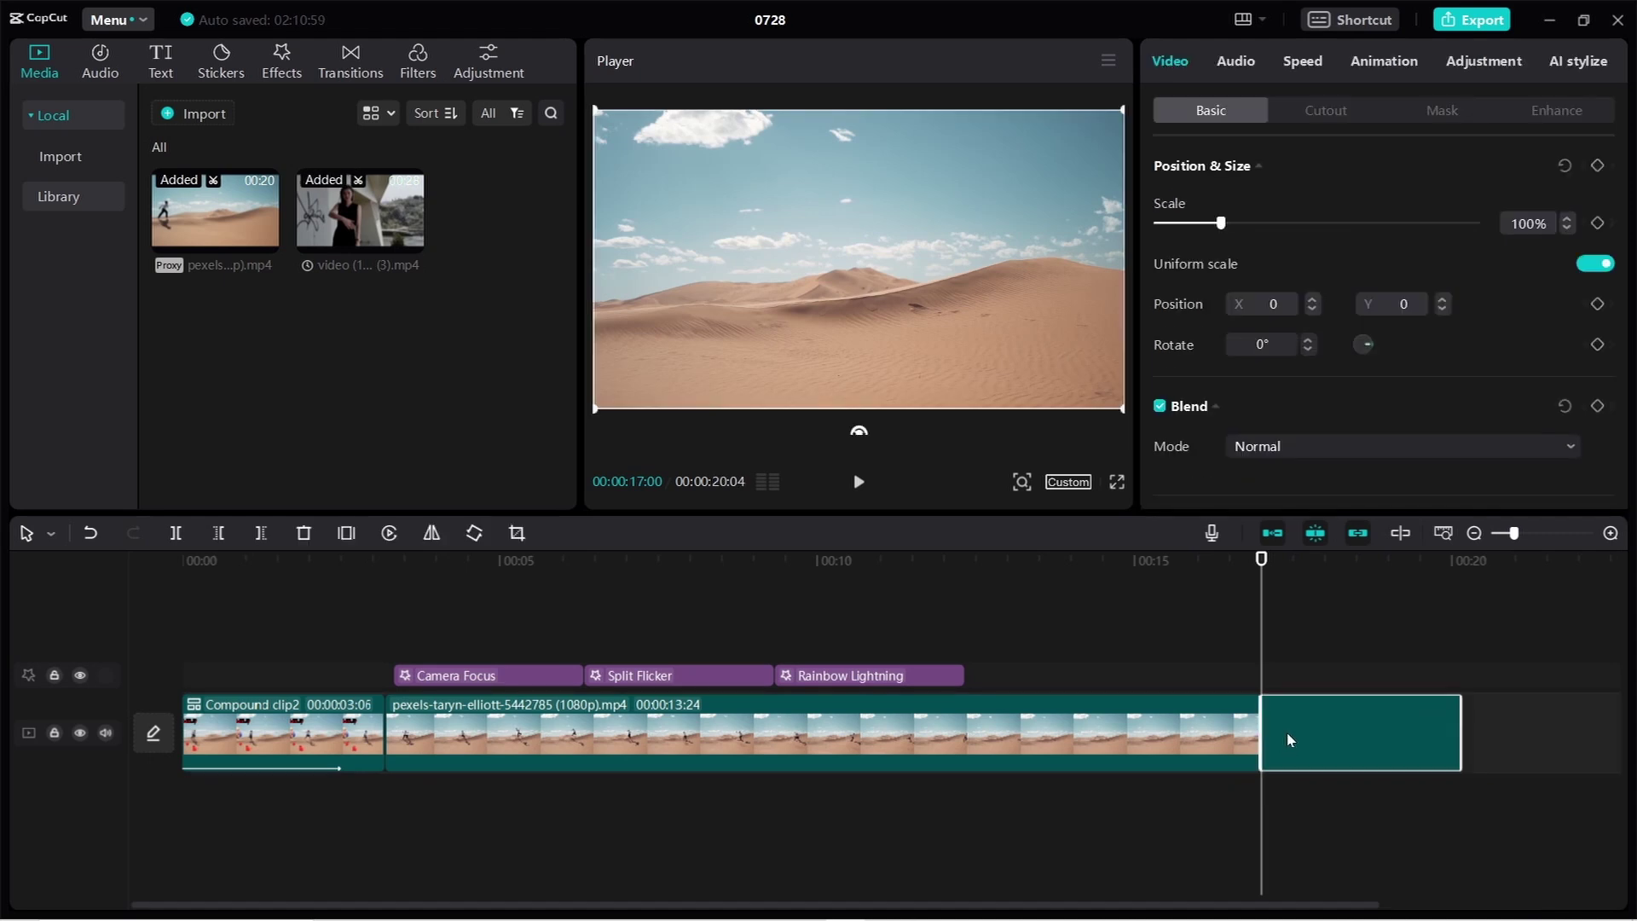
{"action": "key", "text": "space"}
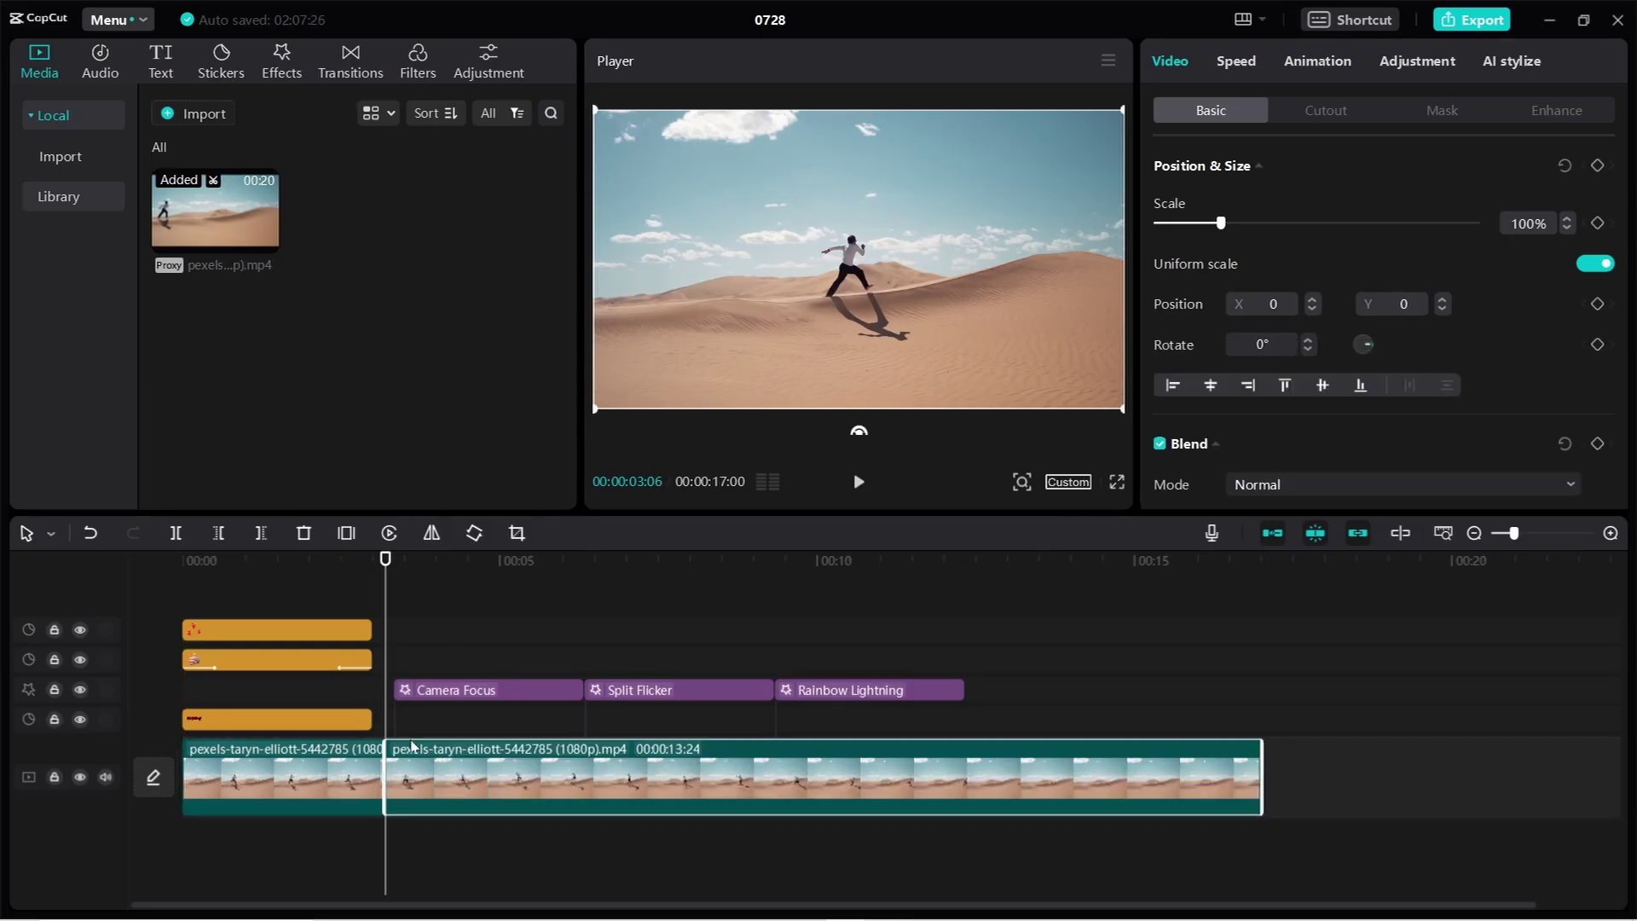
Select the three sticker layers with the opening desert clip, check them, and combine into a compound clip
{"action": "left_click_drag", "start_coordinate": [240, 590], "coordinate": [344, 783]}
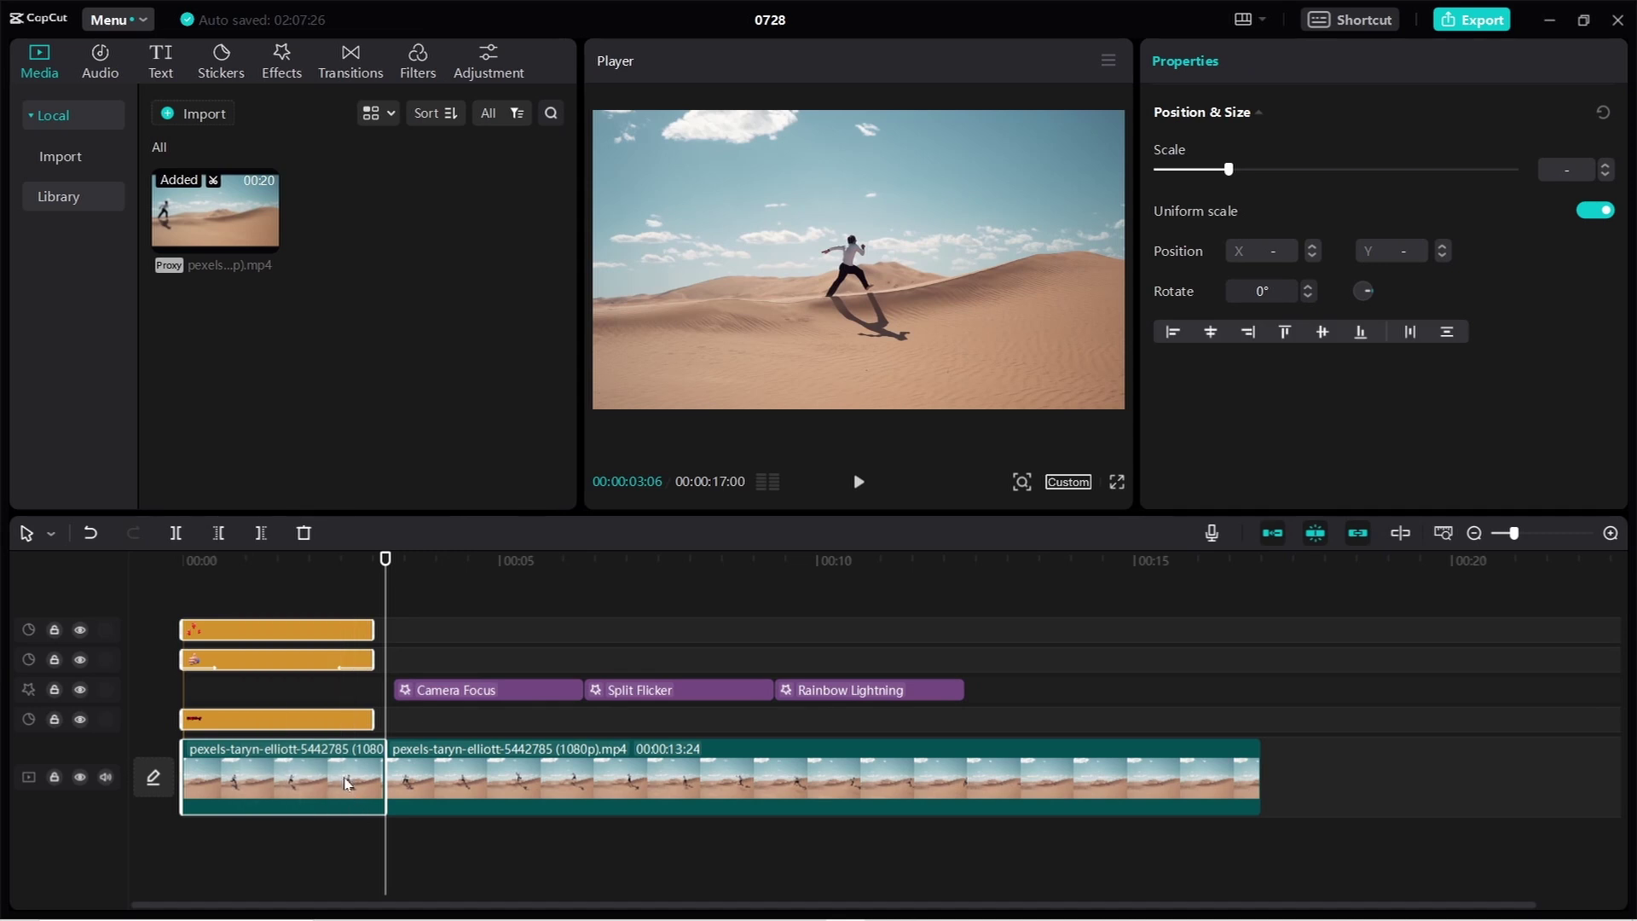
{"action": "left_click", "coordinate": [283, 570]}
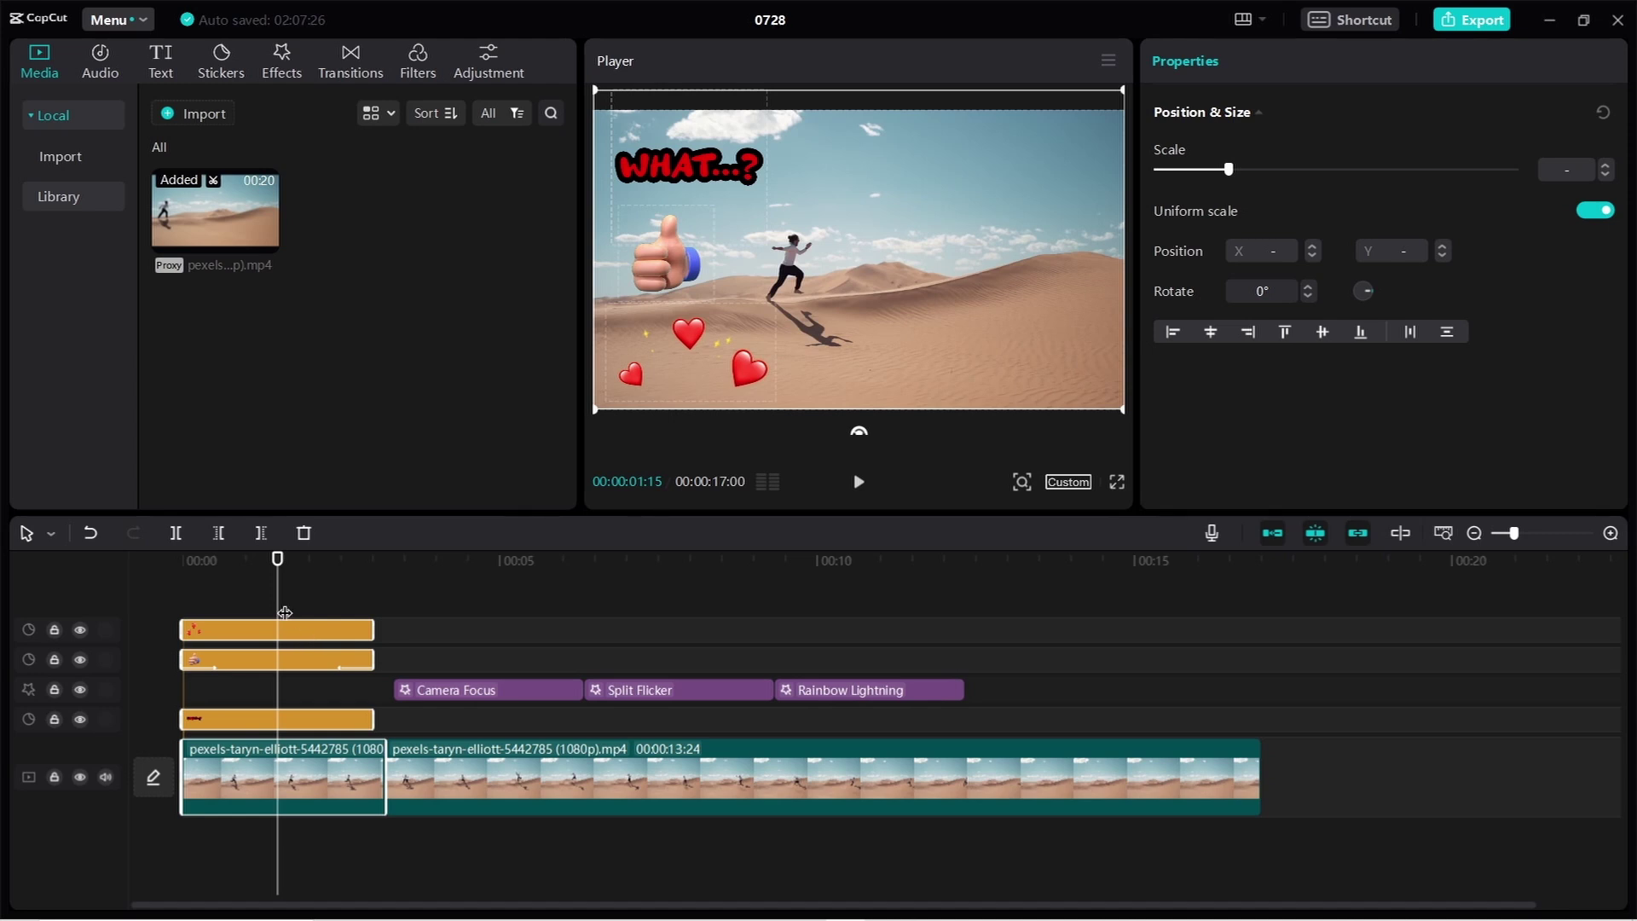
{"action": "mouse_move", "coordinate": [236, 571]}
{"action": "left_mouse_down"}
{"action": "mouse_move", "coordinate": [205, 569]}
{"action": "mouse_move", "coordinate": [230, 569]}
{"action": "left_mouse_up"}
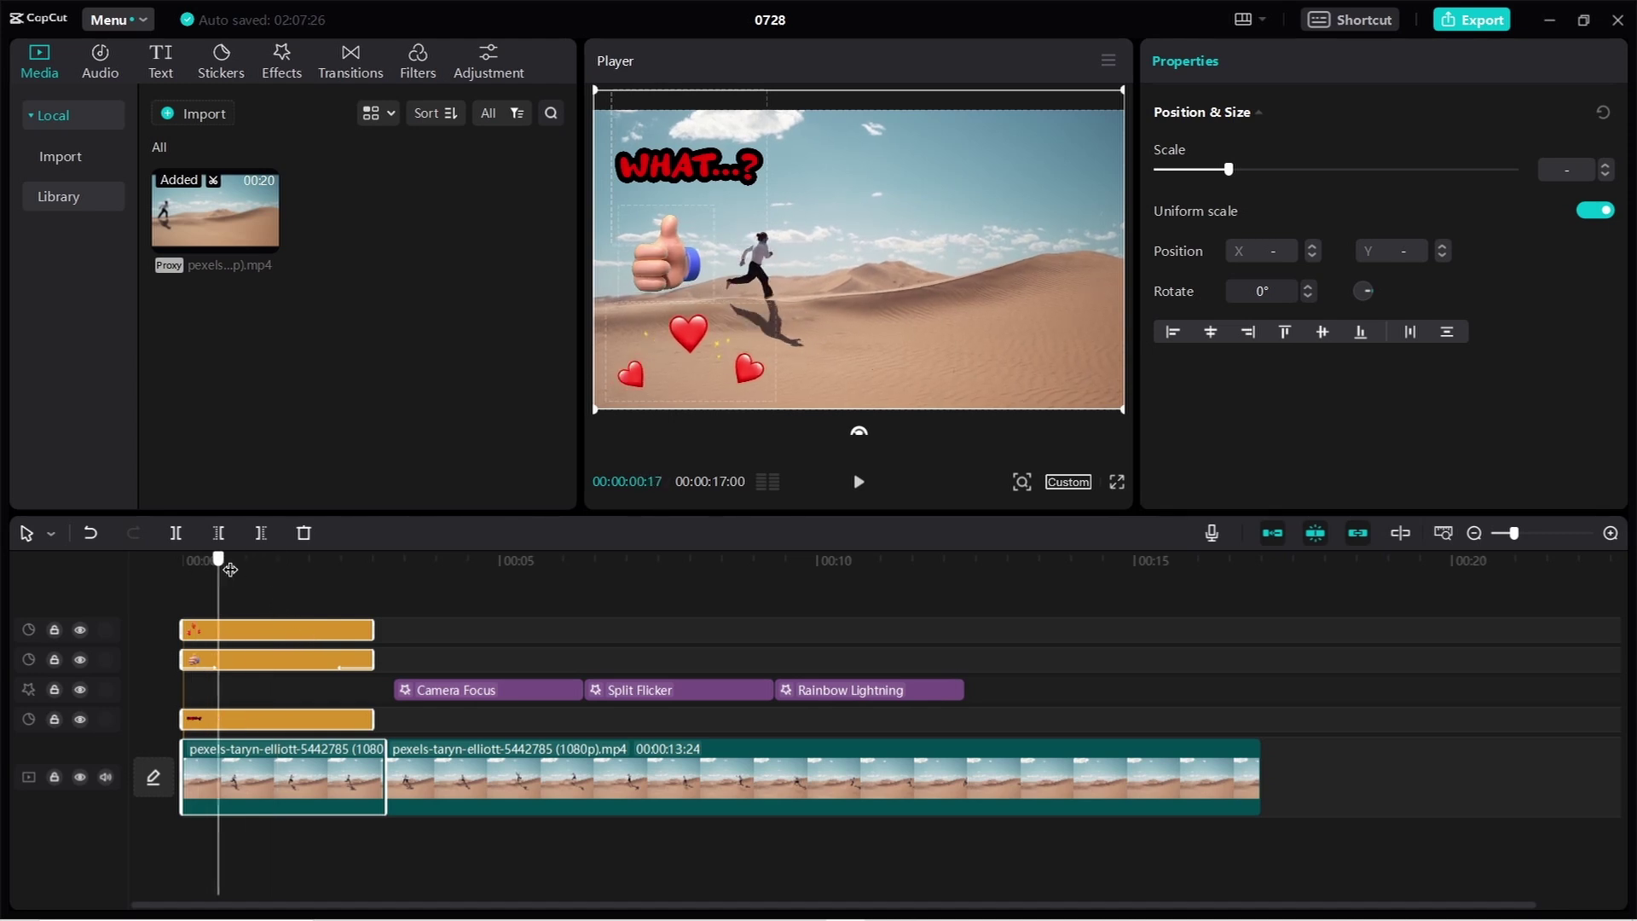
{"action": "mouse_move", "coordinate": [224, 571]}
{"action": "left_mouse_down"}
{"action": "mouse_move", "coordinate": [194, 569]}
{"action": "mouse_move", "coordinate": [231, 568]}
{"action": "left_mouse_up"}
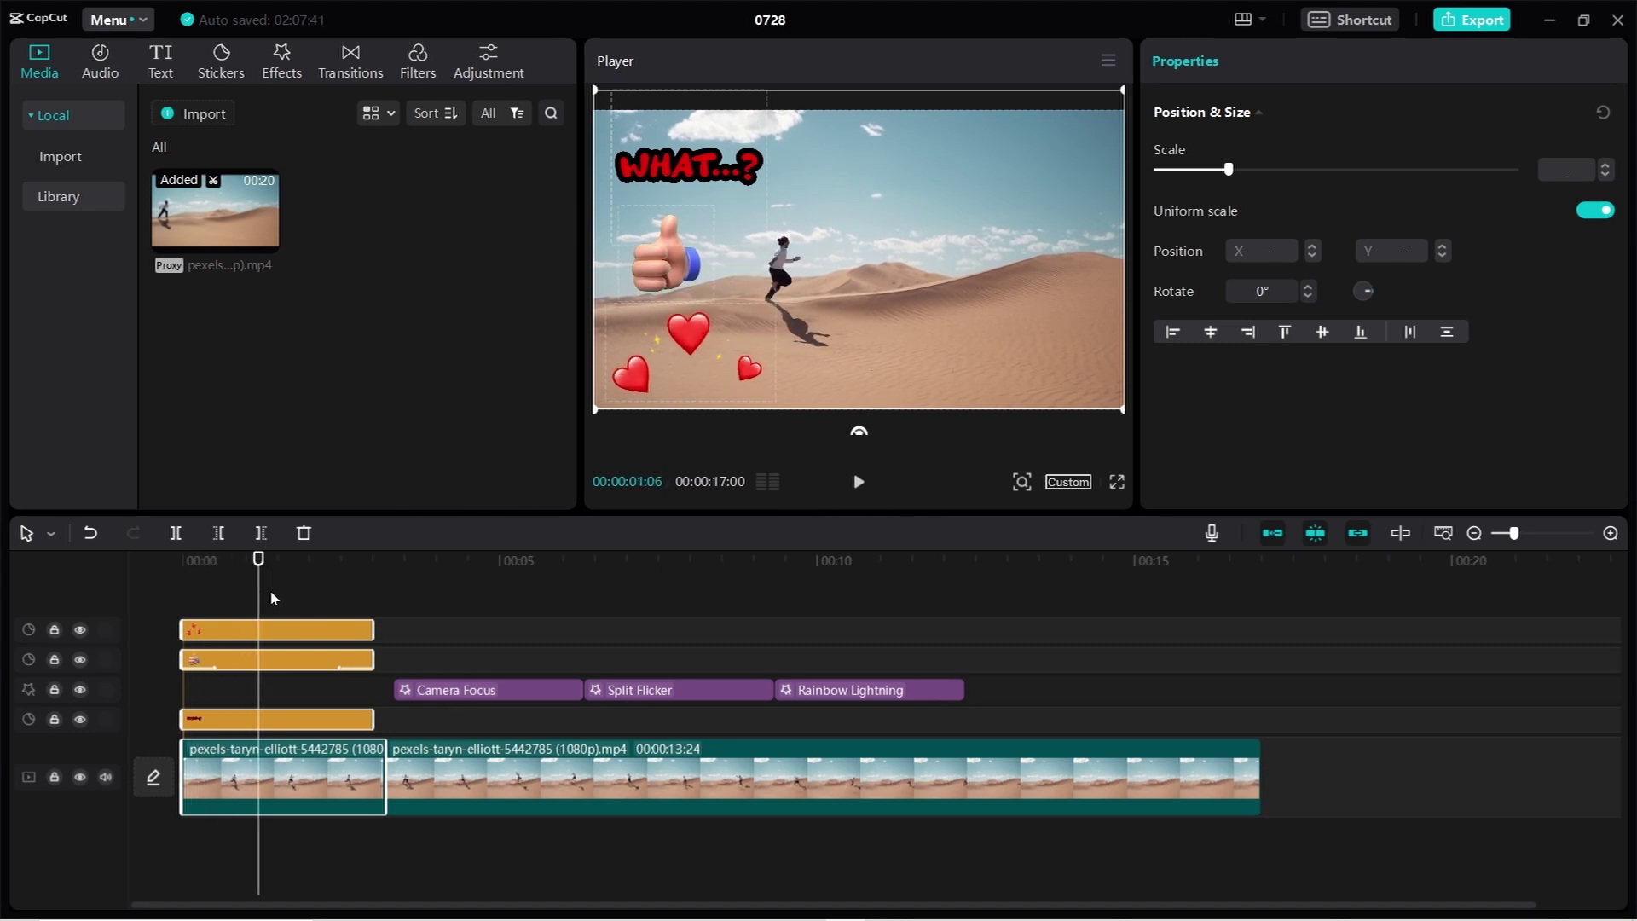
{"action": "right_click", "coordinate": [276, 638]}
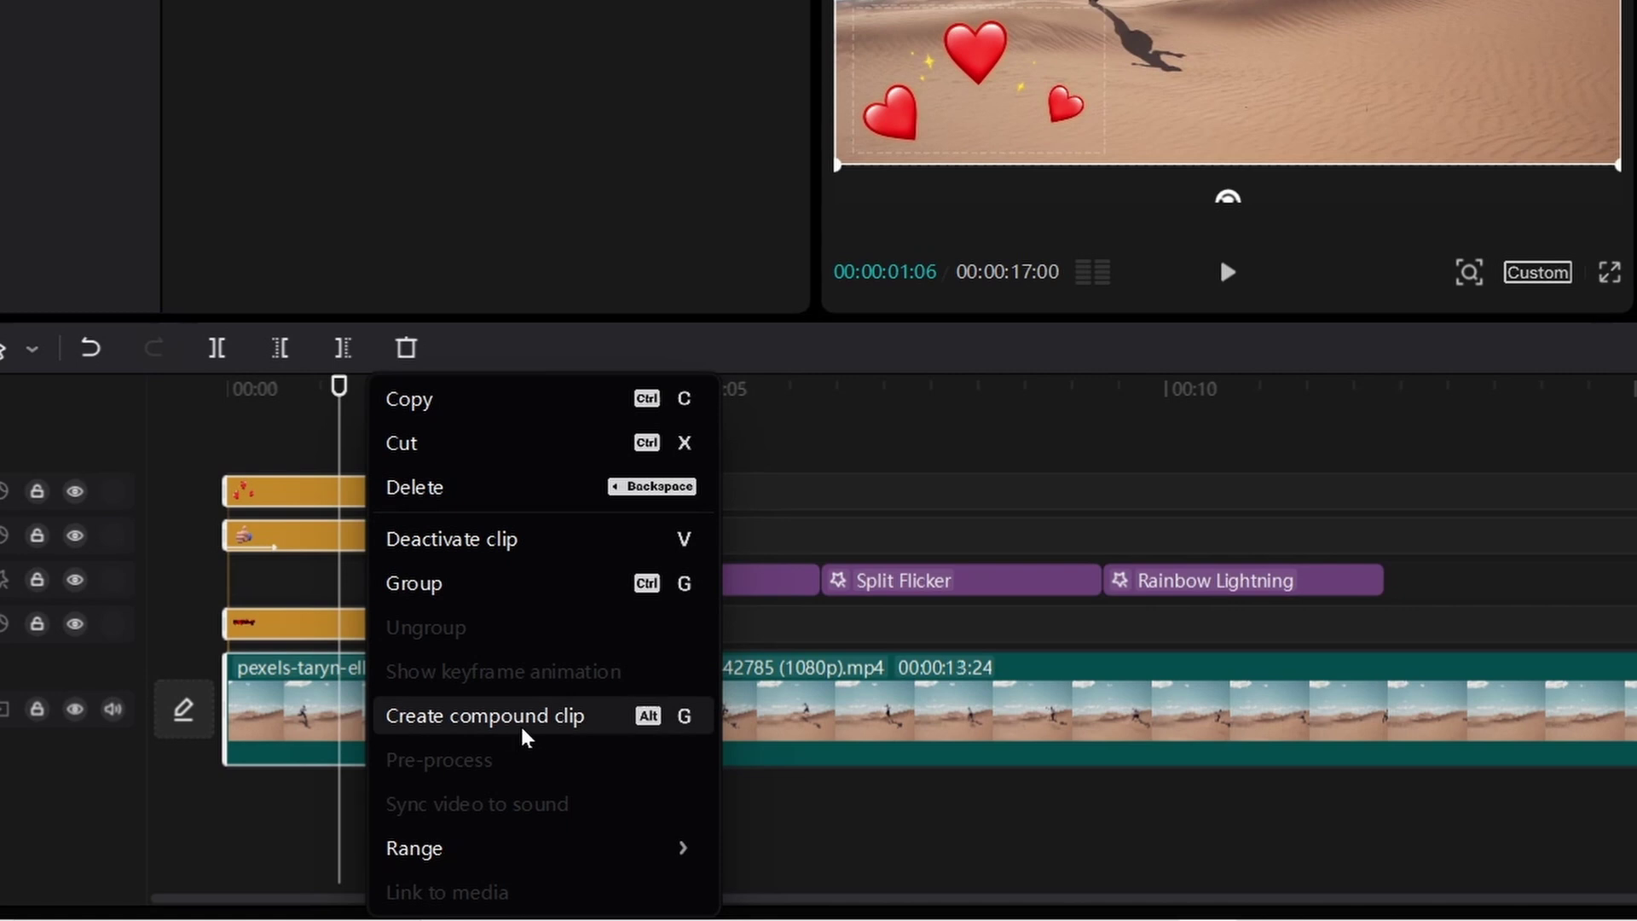
{"action": "left_click", "coordinate": [484, 716]}
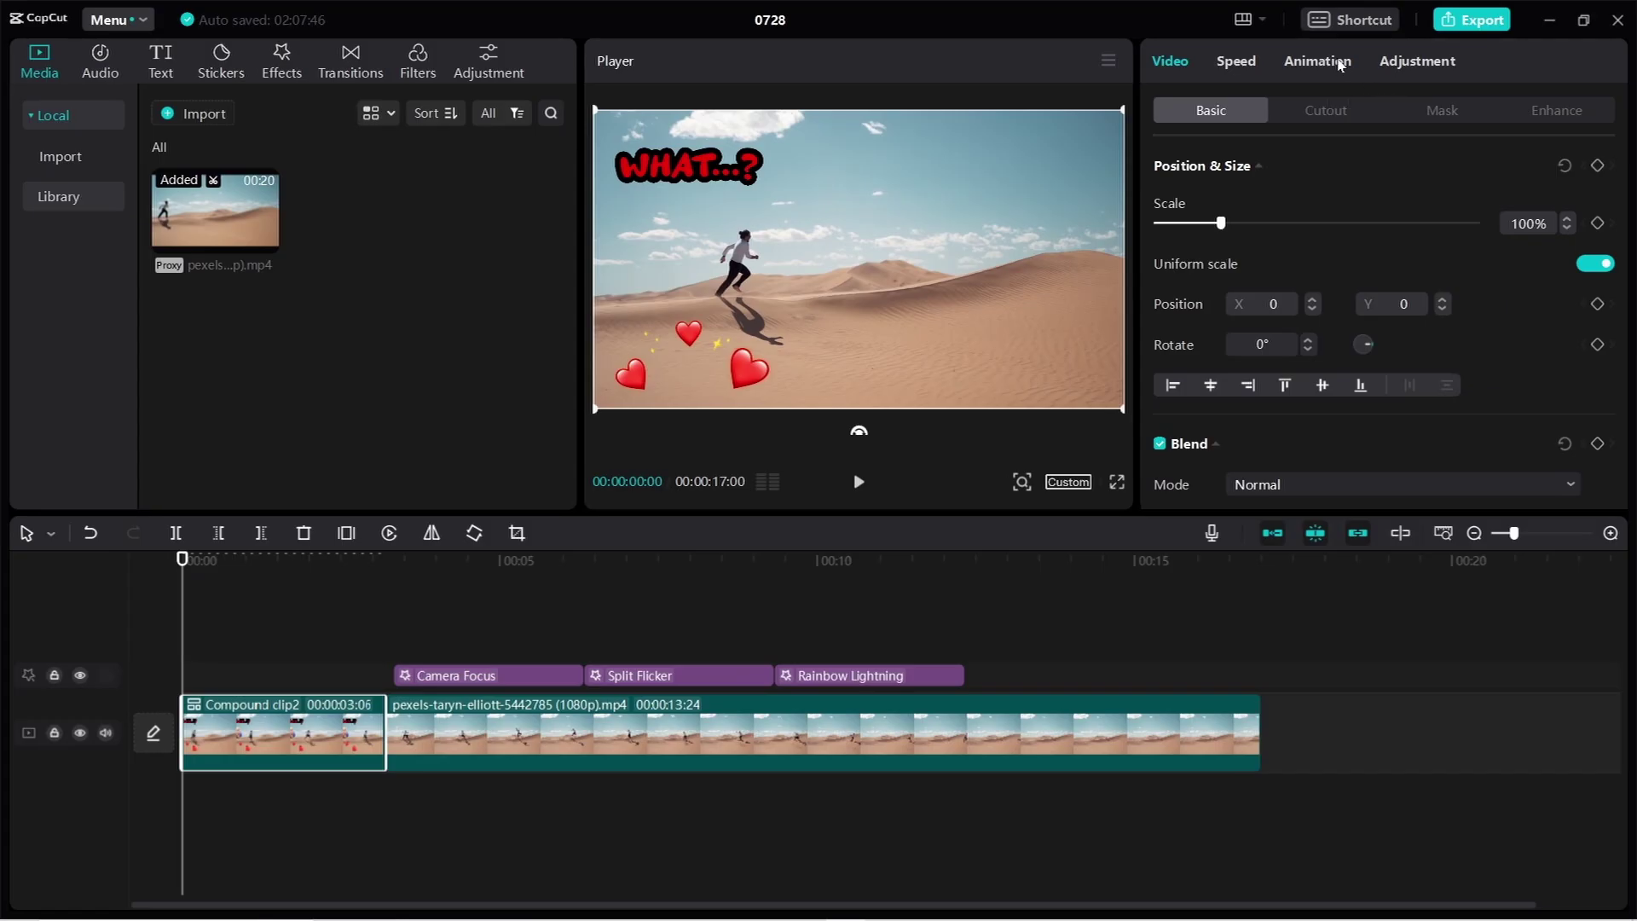
Apply the Mini Zoom In animation to the compound clip
{"action": "left_click", "coordinate": [1339, 64]}
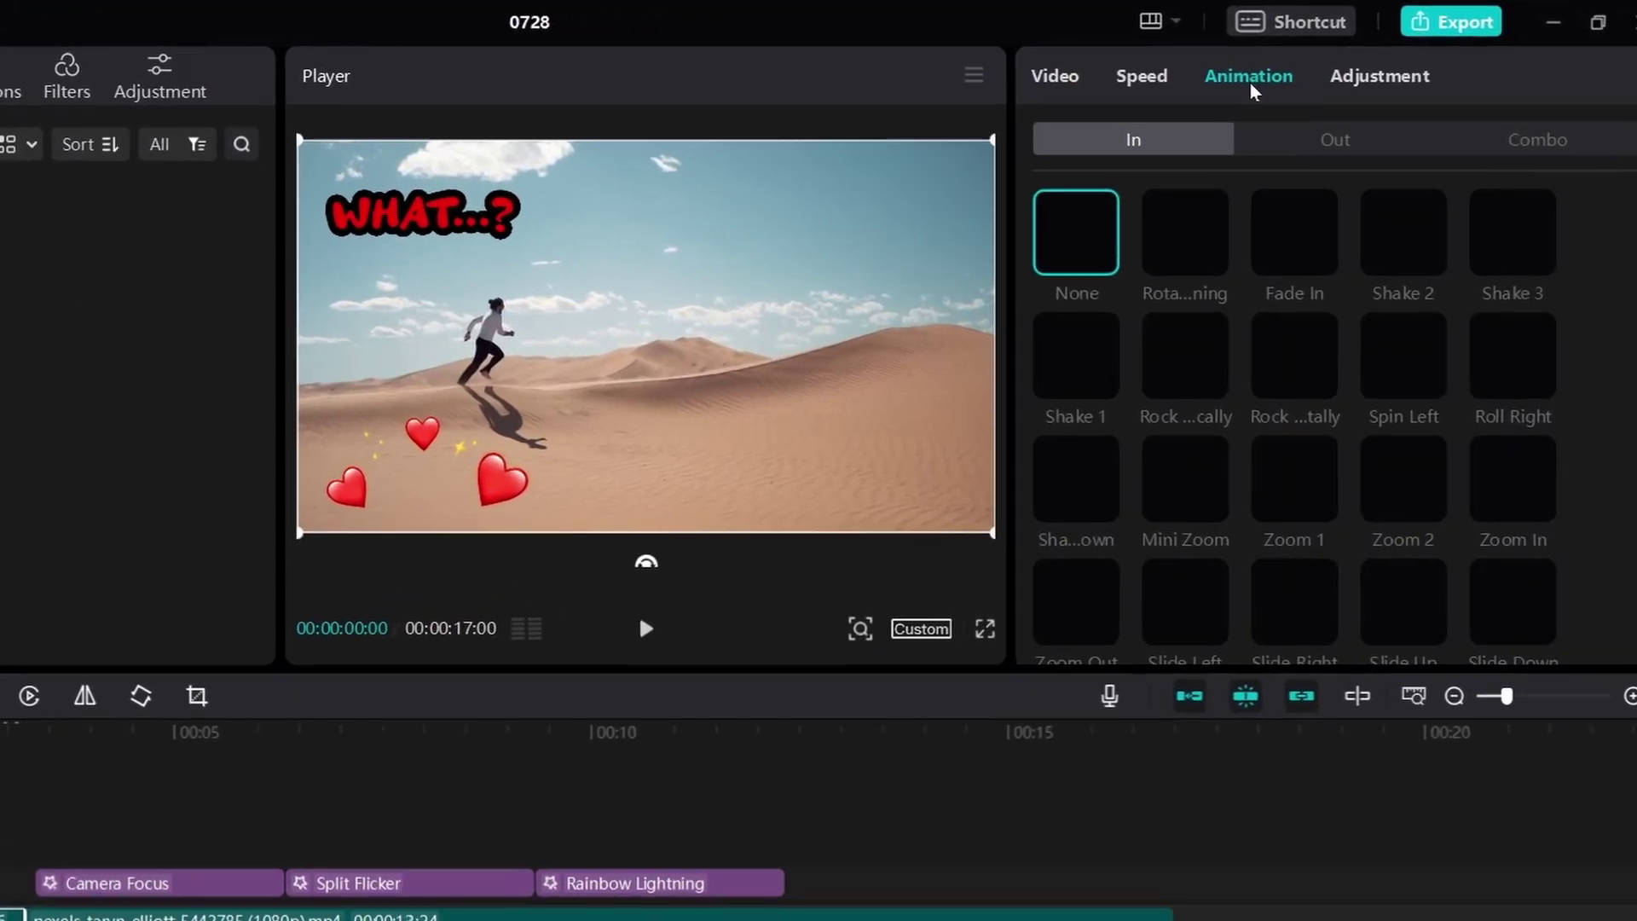
{"action": "left_click", "coordinate": [1272, 367]}
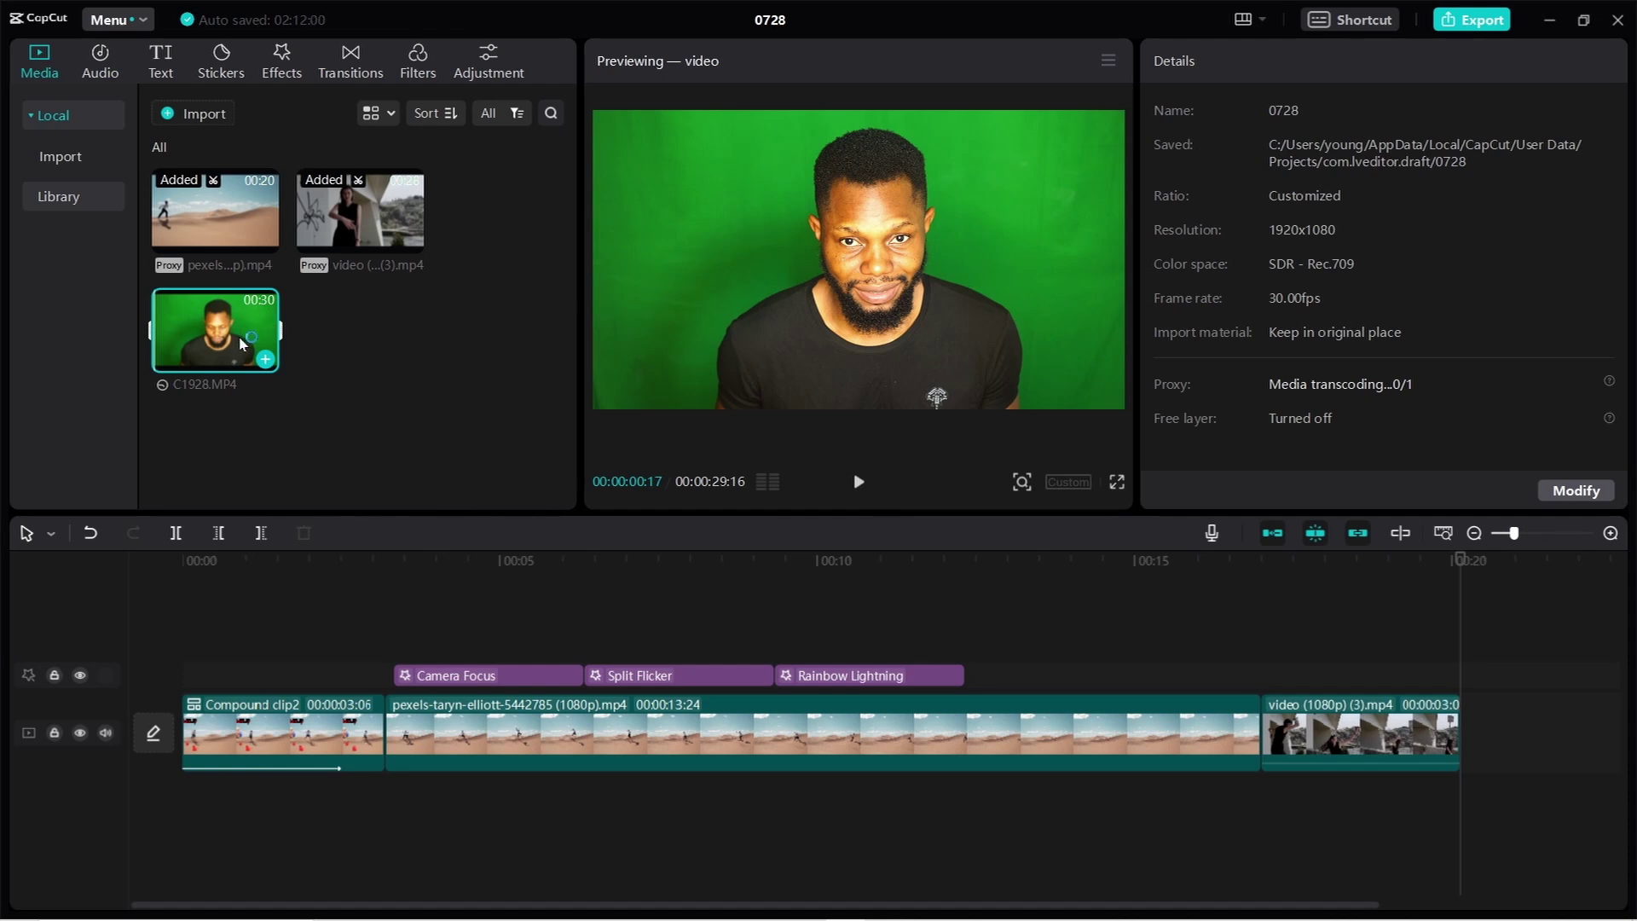
Append the green-screen clip C1928.MP4 to the end of the main track, extending the project to 00:00:49:20
{"action": "left_click_drag", "start_coordinate": [241, 347], "coordinate": [1505, 740]}
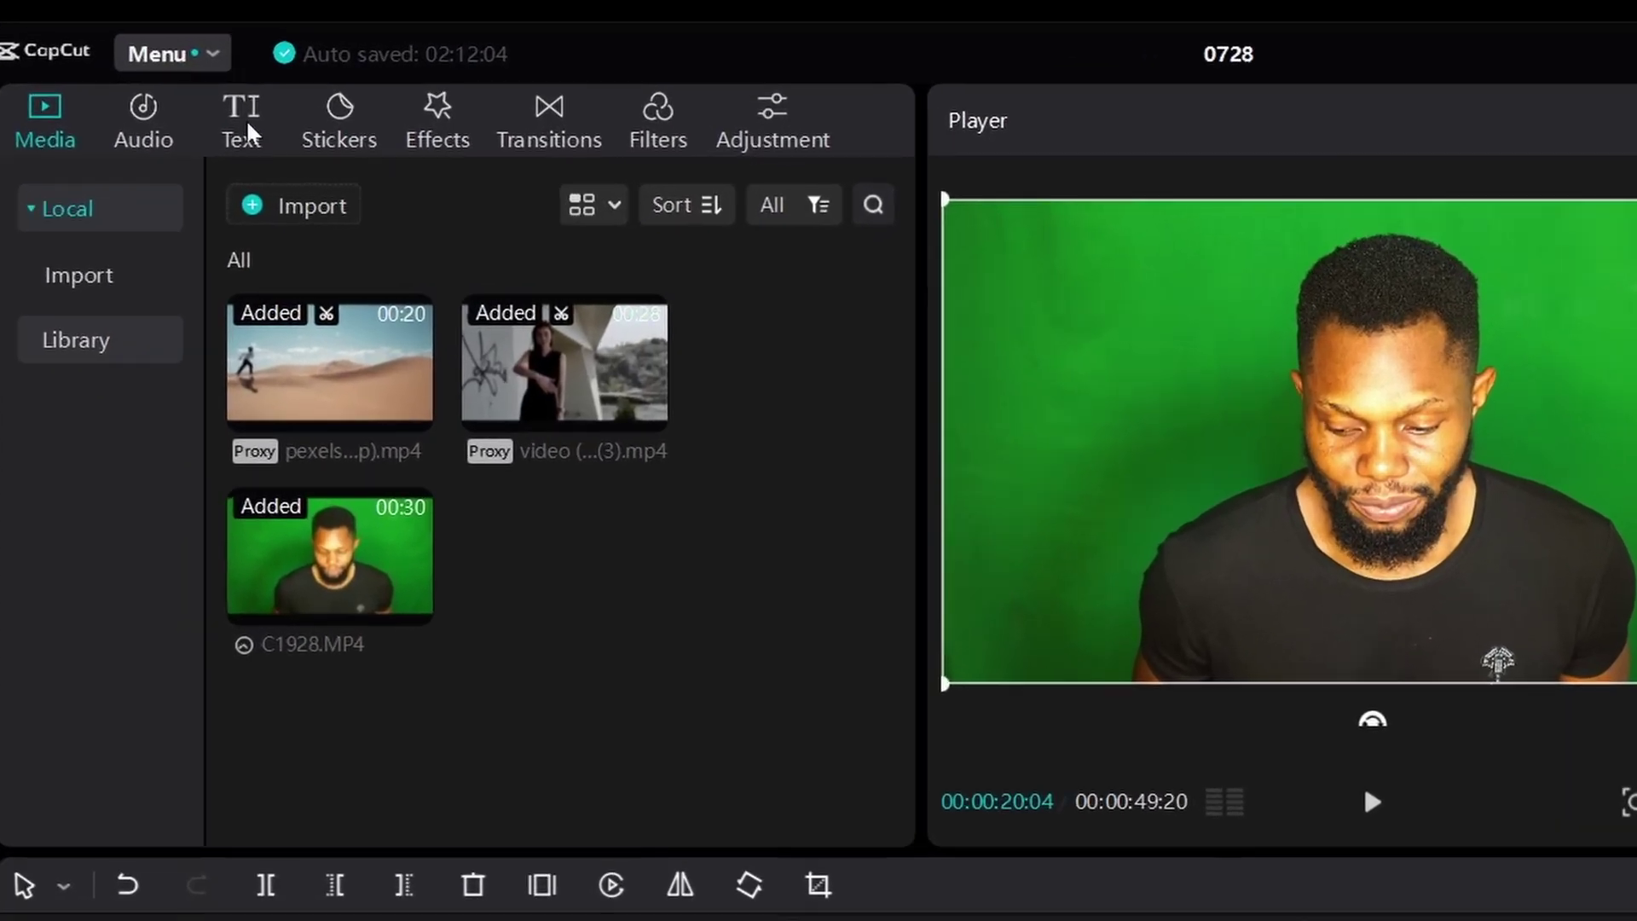
{"action": "left_click", "coordinate": [161, 67]}
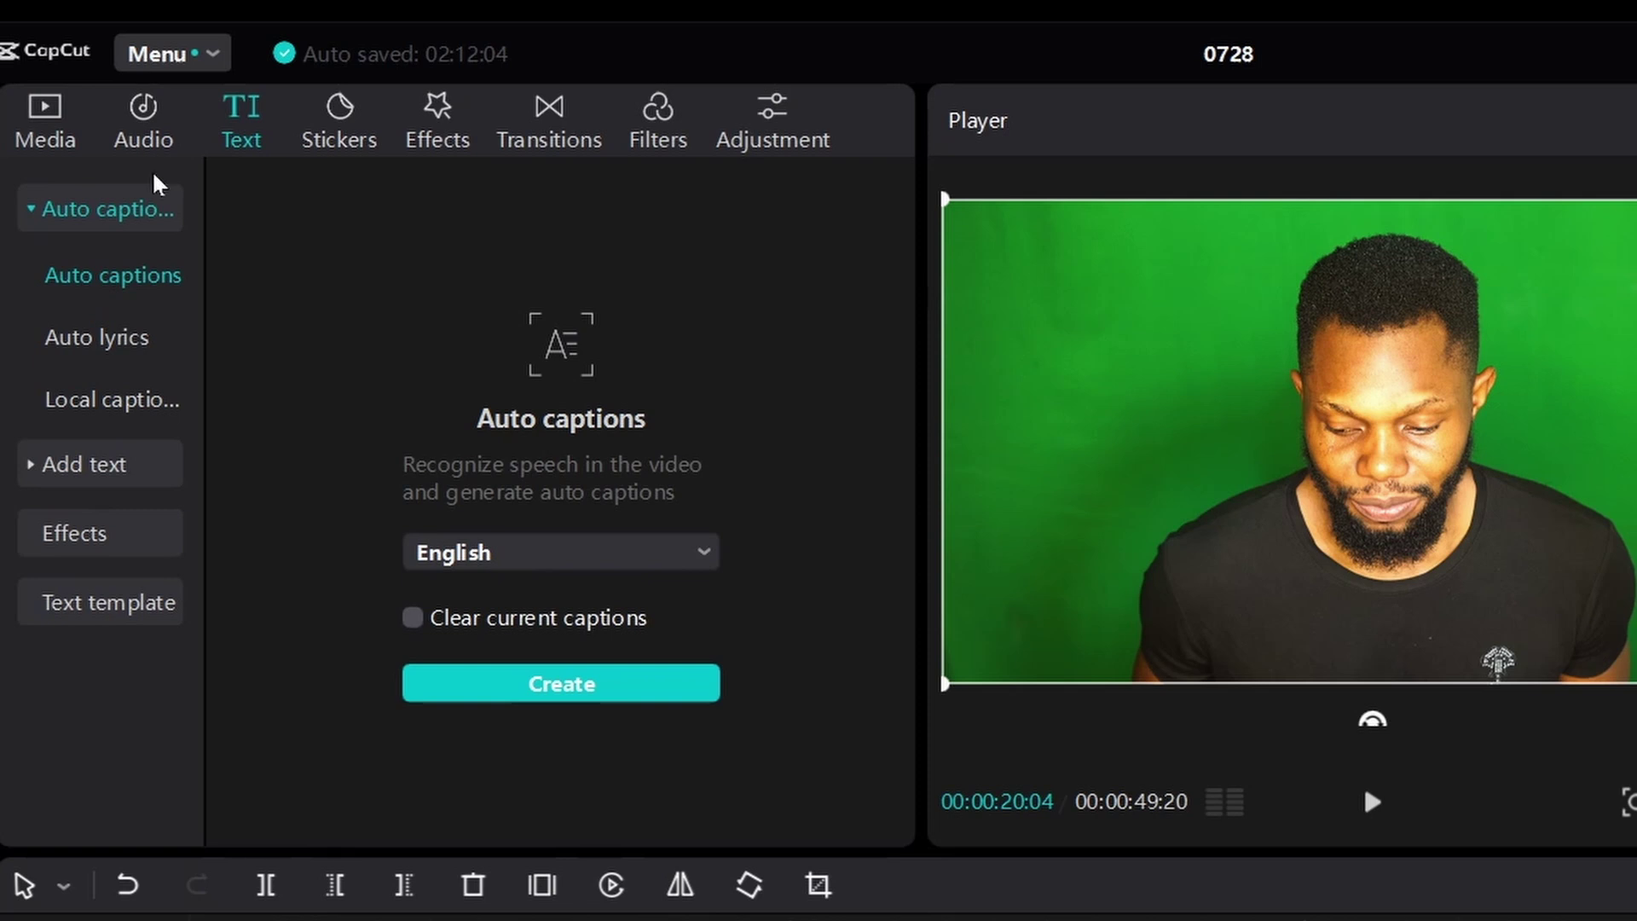
Create auto captions with English as the recognition language, leaving clear current captions off
{"action": "left_click", "coordinate": [107, 224]}
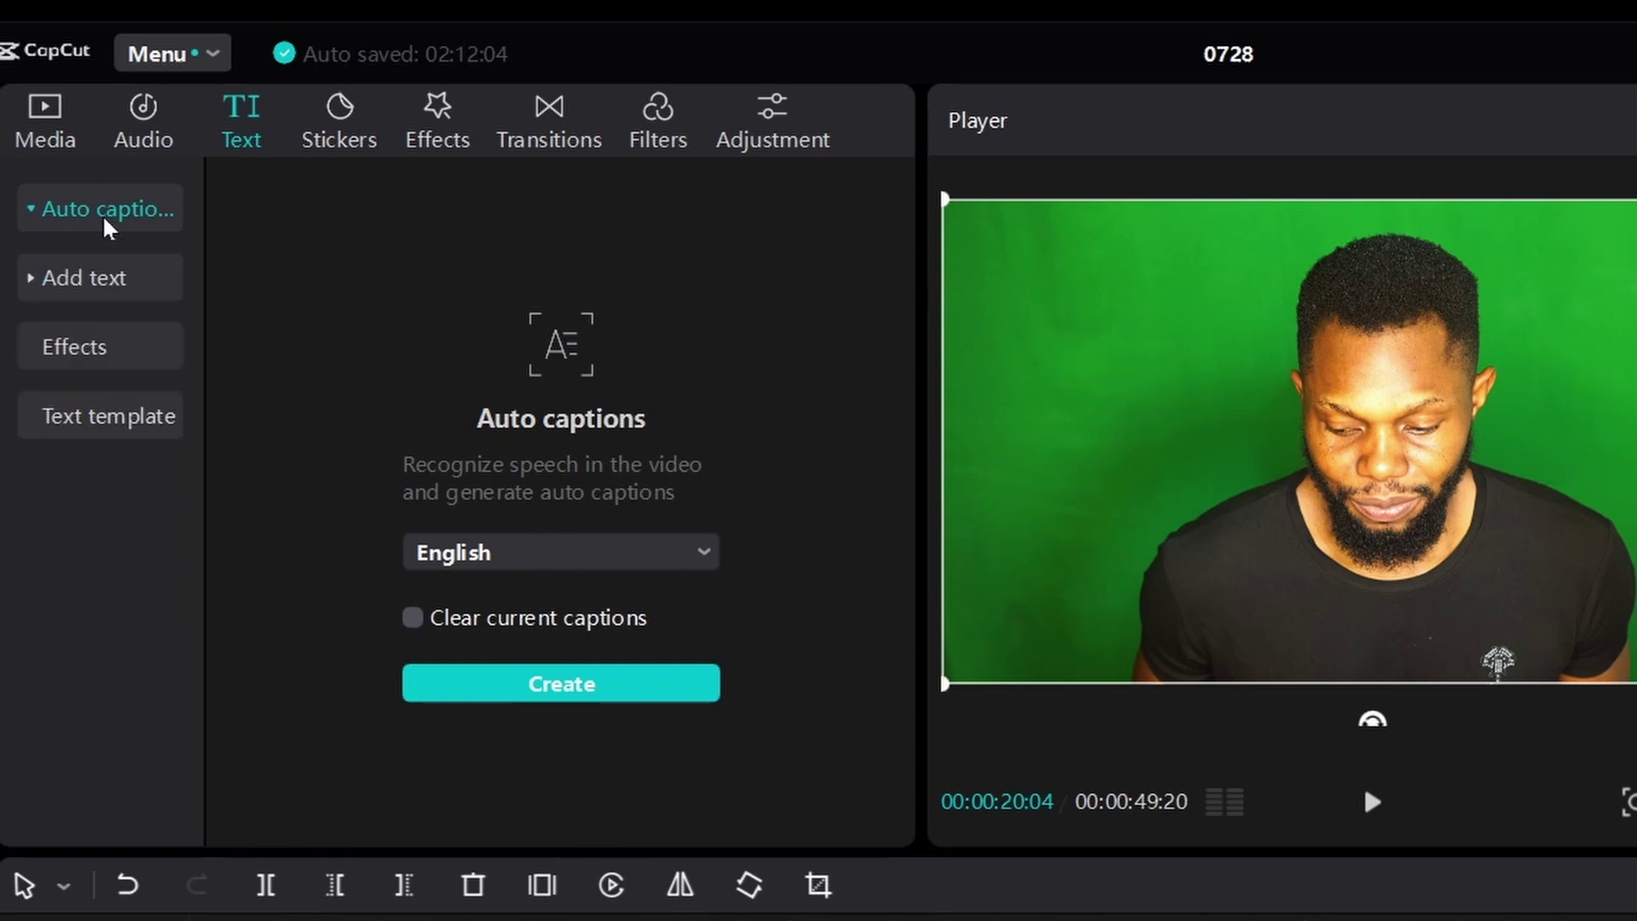
{"action": "left_click", "coordinate": [162, 223]}
{"action": "left_click", "coordinate": [558, 550]}
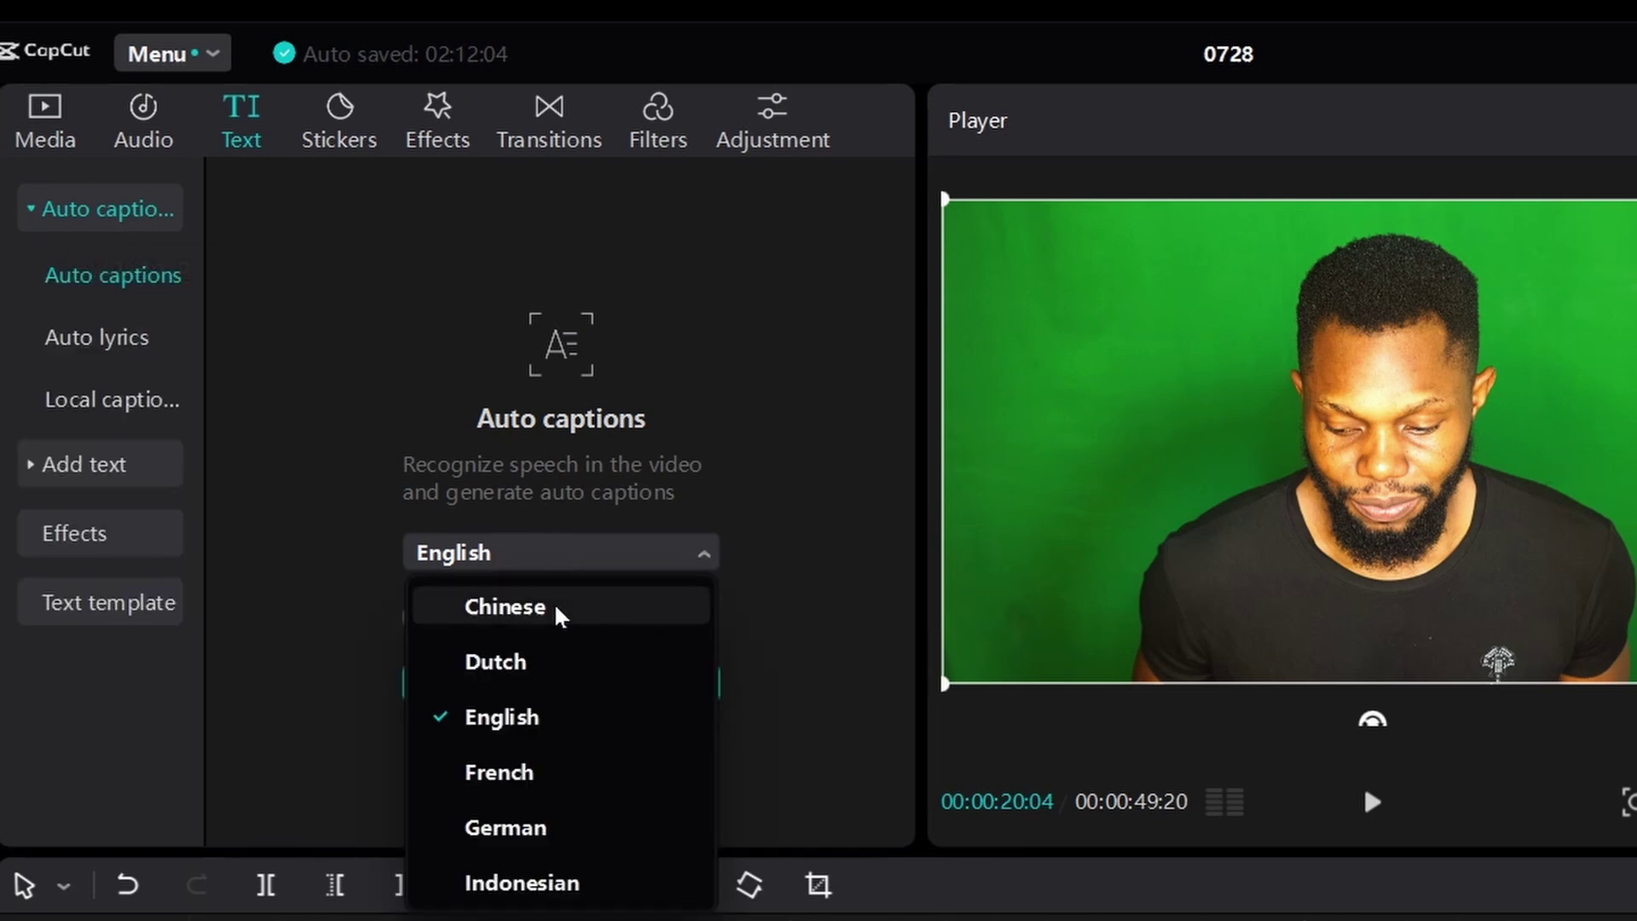
{"action": "left_click", "coordinate": [550, 722]}
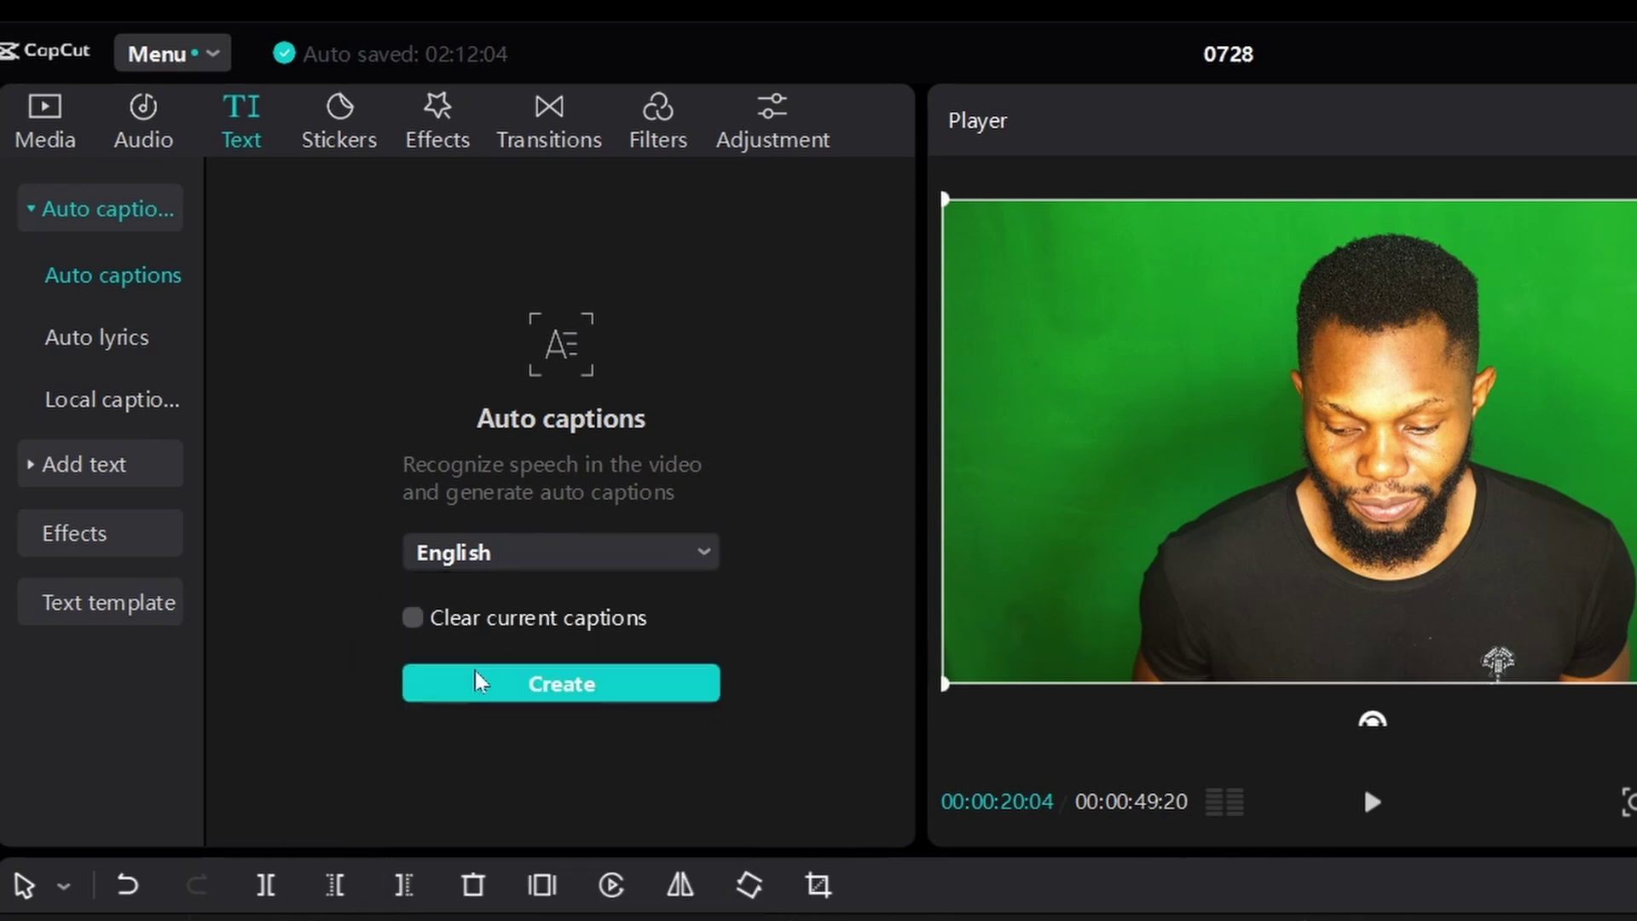
{"action": "left_click", "coordinate": [498, 688]}
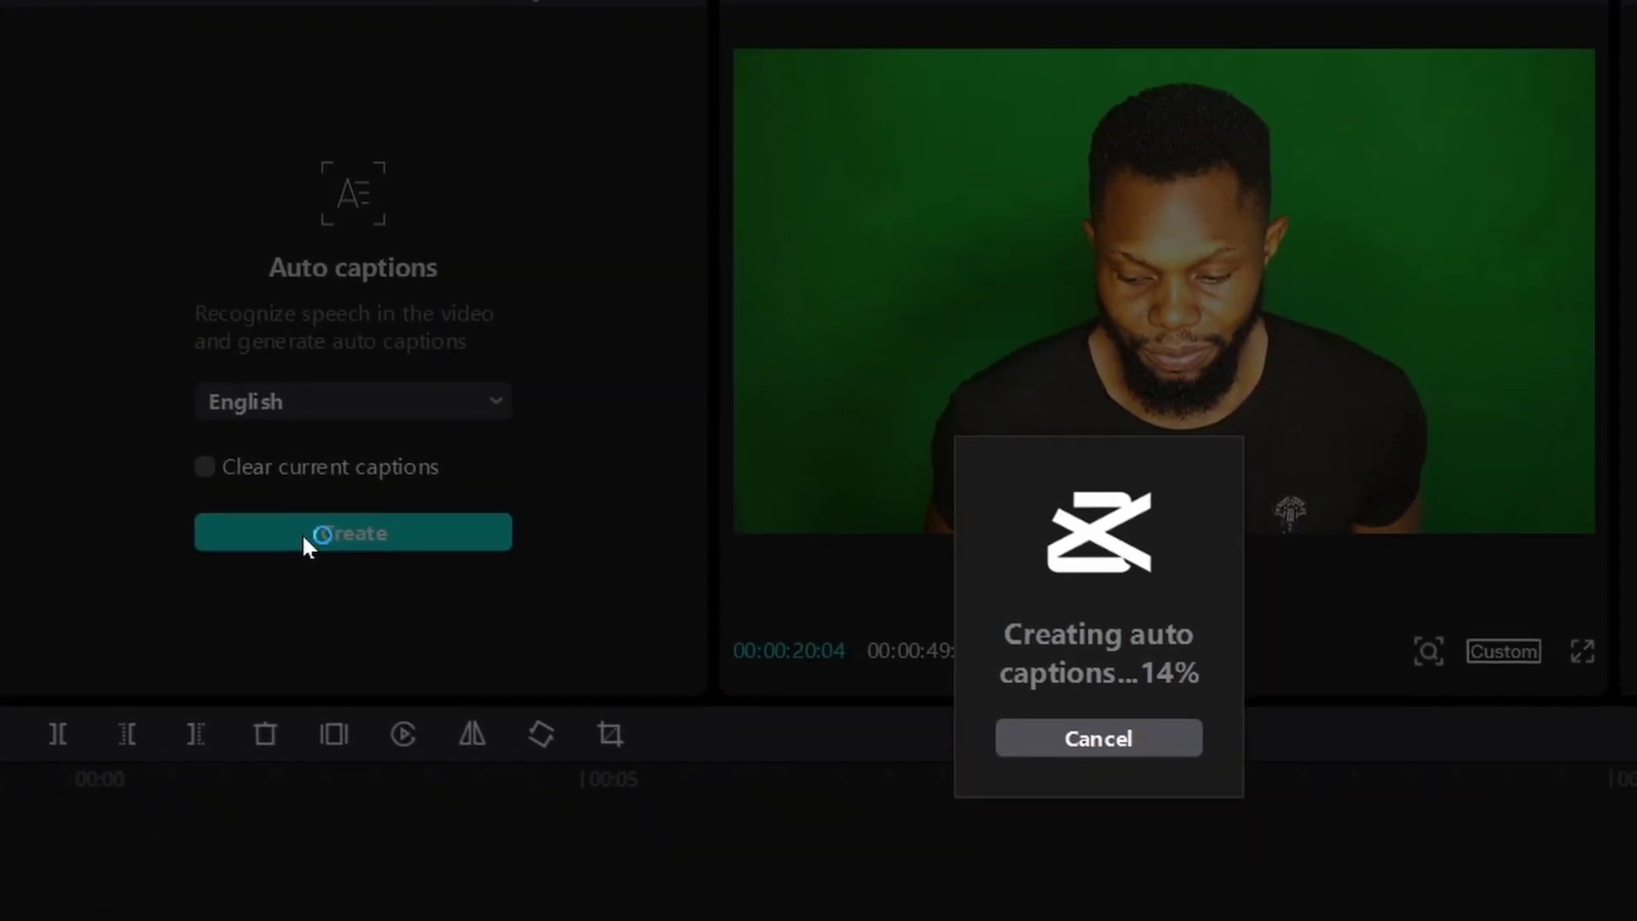